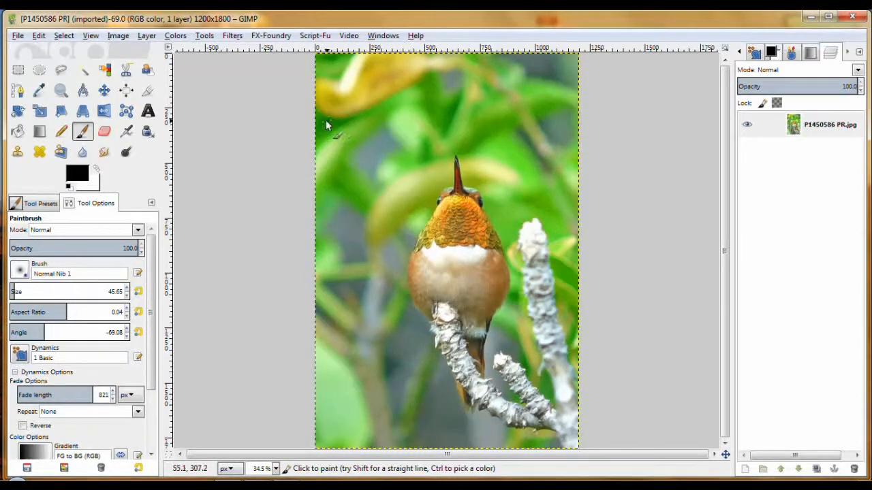
Turn on Quick Mask and set up the Paintbrush with white as foreground colour and a size of 134.94
click(65, 37)
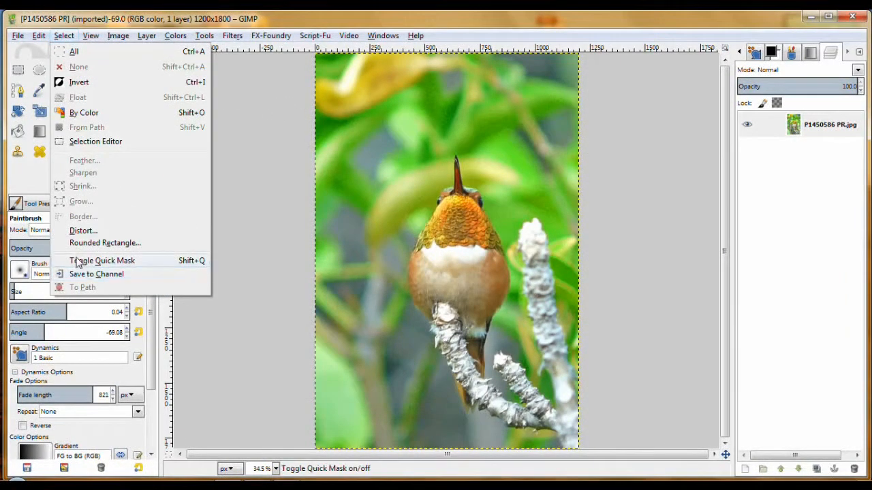
click(123, 264)
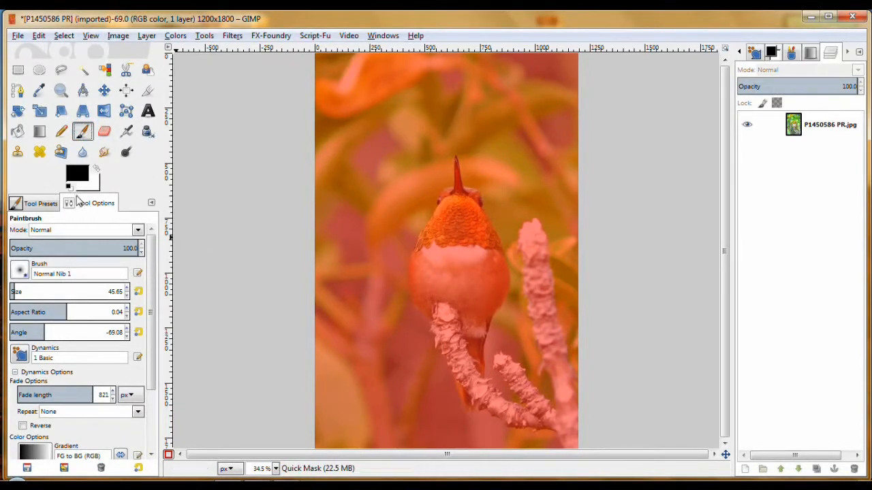
click(96, 170)
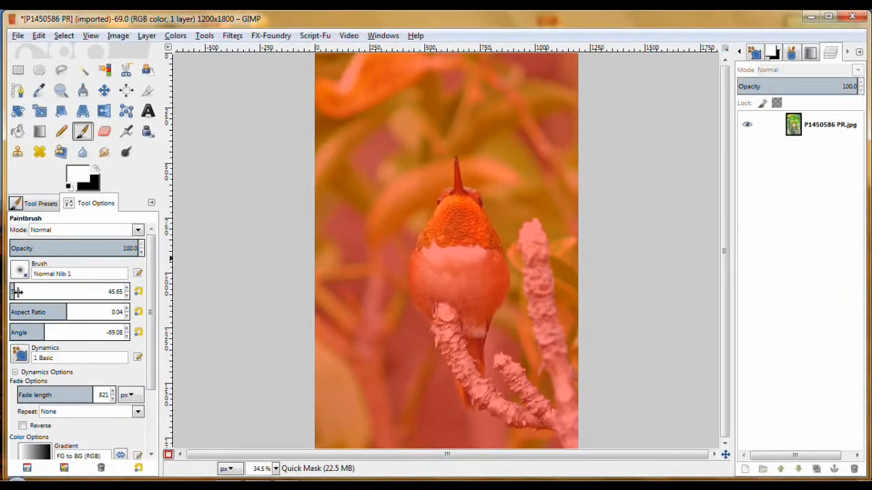
drag(15, 291, 31, 294)
Paint white over the hummingbird's head, throat and body to remove the Quick Mask there
click(60, 90)
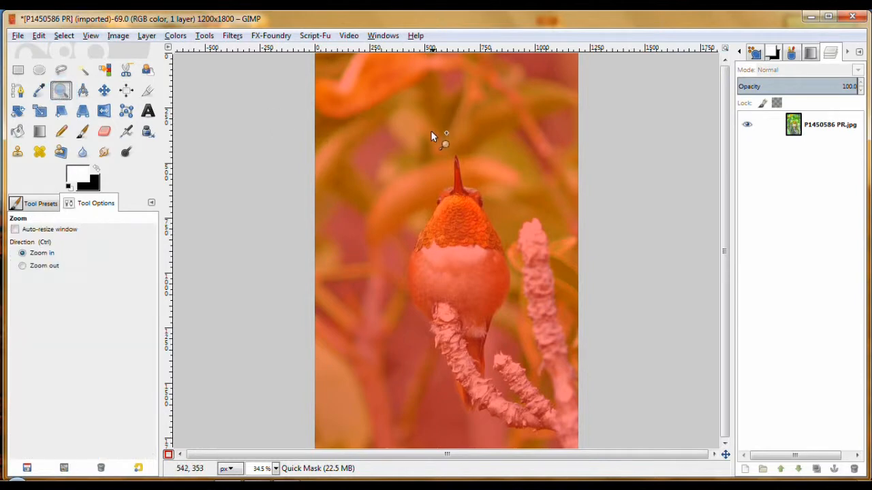
drag(409, 132, 580, 455)
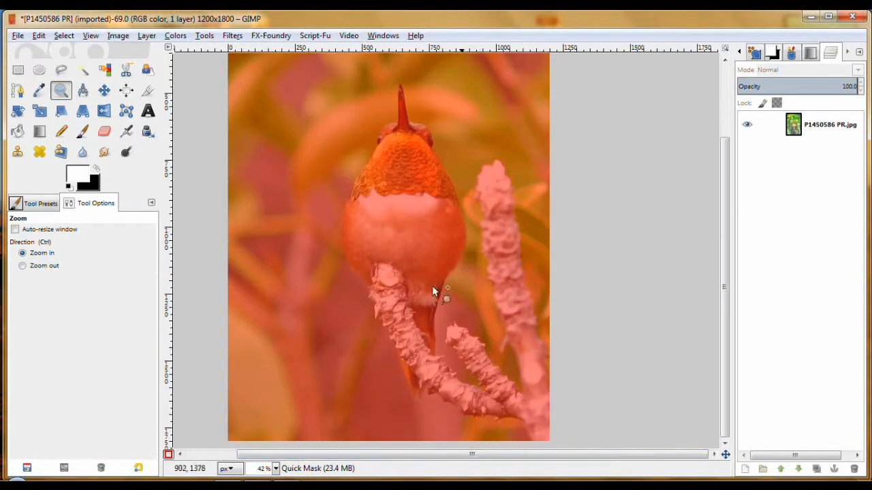
click(82, 131)
mouse_move(390, 164)
mouse_down()
mouse_move(365, 211)
mouse_move(366, 278)
mouse_move(359, 264)
mouse_up()
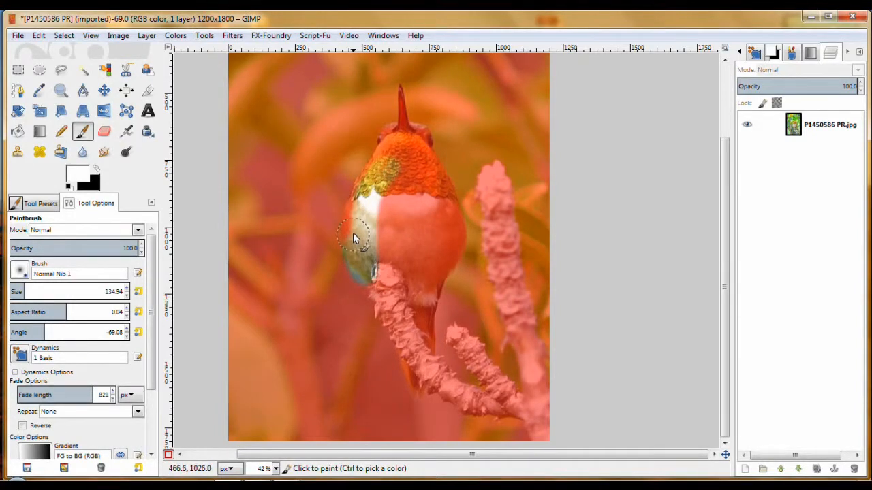
mouse_move(353, 232)
mouse_down()
mouse_move(351, 216)
mouse_move(378, 175)
mouse_move(365, 188)
mouse_move(408, 129)
mouse_move(399, 177)
mouse_move(407, 260)
mouse_move(385, 241)
mouse_move(394, 222)
mouse_move(415, 259)
mouse_up()
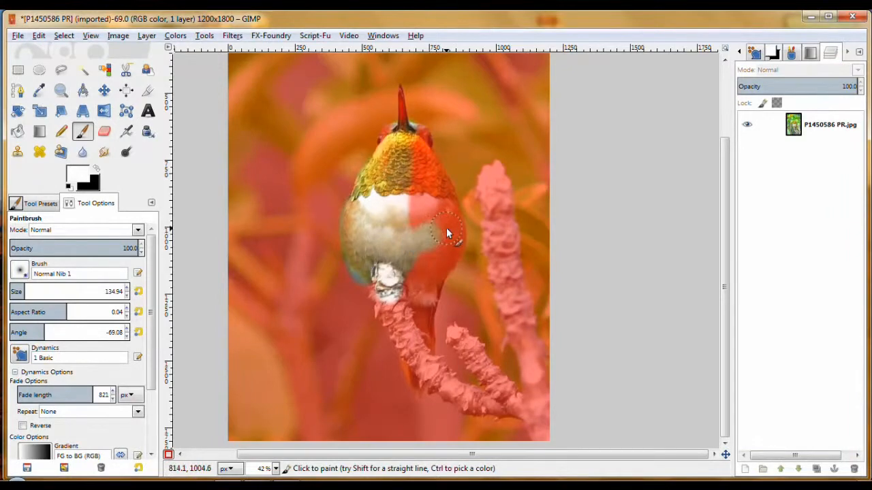
mouse_move(449, 212)
mouse_down()
mouse_move(418, 151)
mouse_move(421, 132)
mouse_move(388, 136)
mouse_up()
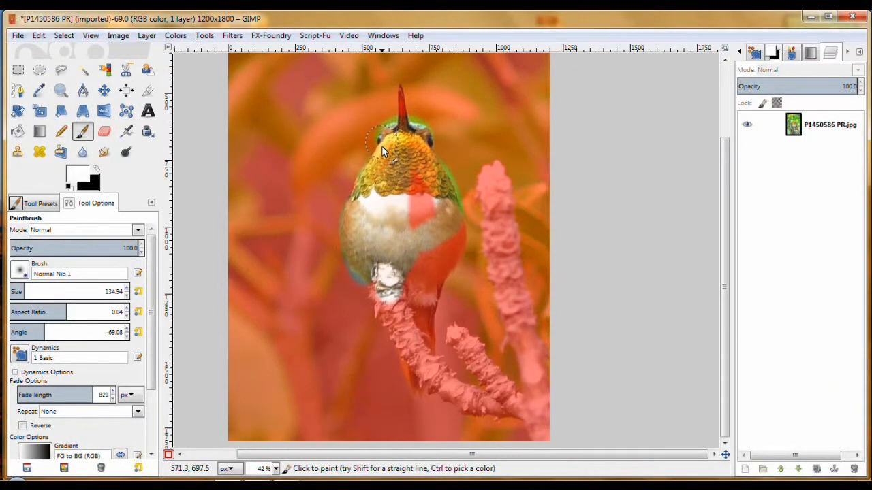
drag(424, 215, 418, 177)
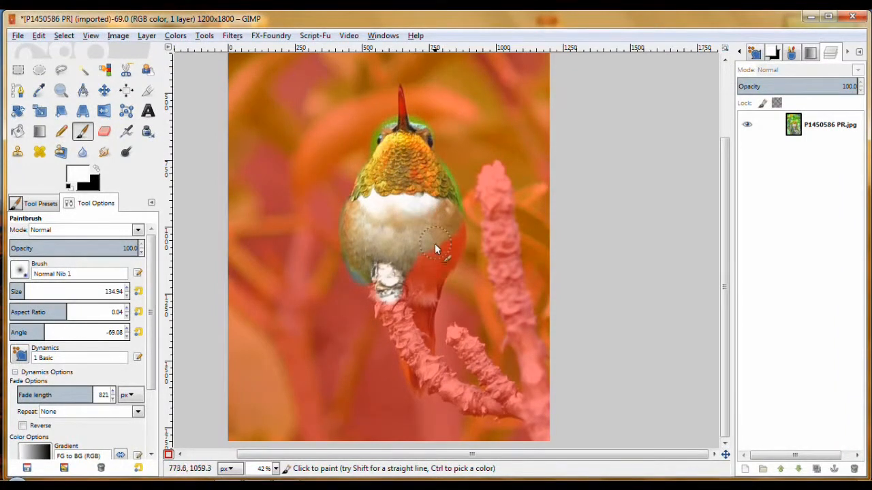
mouse_move(412, 319)
mouse_down()
mouse_move(419, 330)
mouse_move(403, 320)
mouse_move(404, 344)
mouse_move(387, 332)
mouse_move(378, 278)
mouse_move(388, 283)
mouse_up()
drag(456, 226, 465, 240)
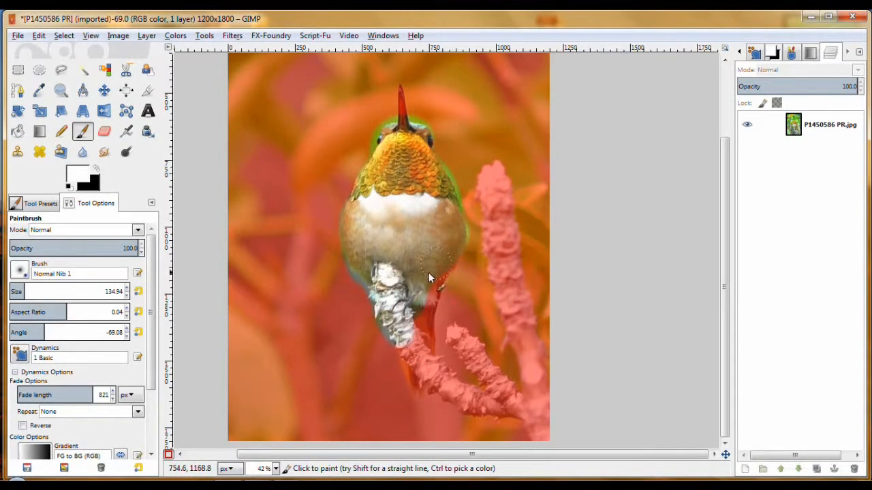
Paint white along the bird's tail and all the branches to remove the Quick Mask from them
mouse_move(418, 353)
mouse_down()
mouse_move(423, 373)
mouse_move(461, 390)
mouse_up()
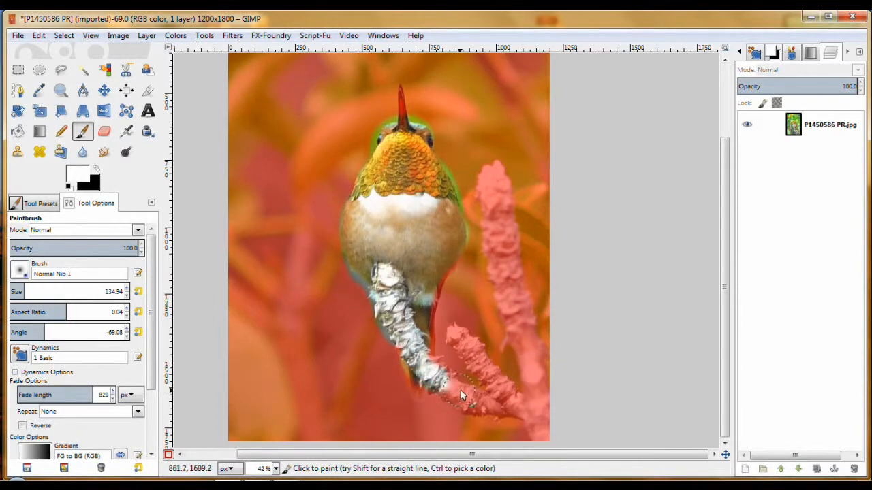
mouse_move(522, 414)
mouse_down()
mouse_move(489, 410)
mouse_move(510, 405)
mouse_move(505, 391)
mouse_move(453, 330)
mouse_move(511, 382)
mouse_move(533, 391)
mouse_move(493, 169)
mouse_move(494, 225)
mouse_up()
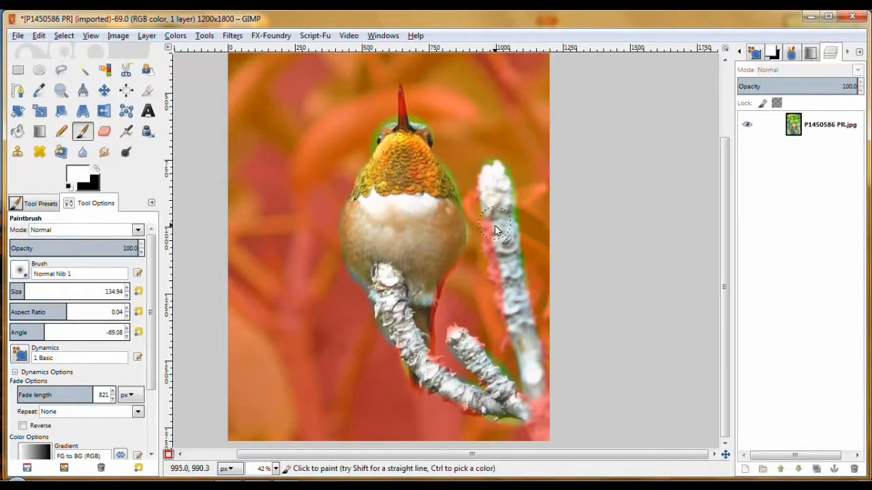
mouse_move(495, 266)
mouse_down()
mouse_move(542, 395)
mouse_move(545, 454)
mouse_up()
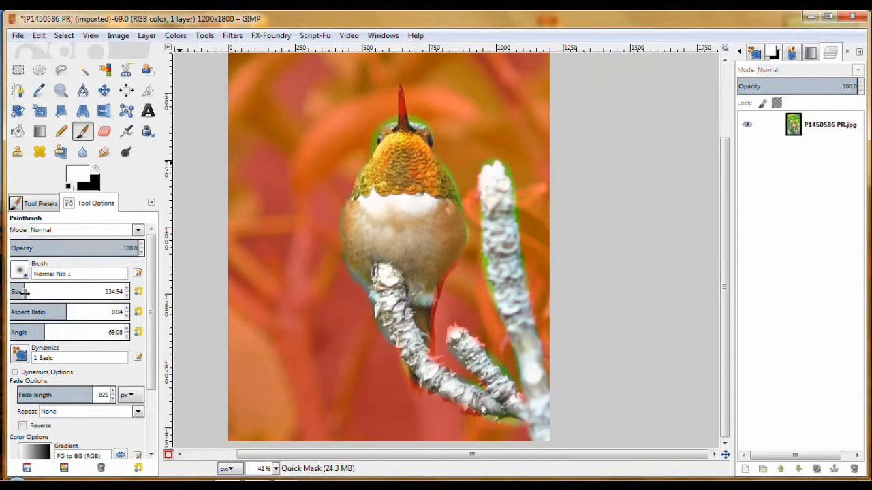
Paint the Quick Mask back over the base of the beak and the adjoining forehead with a black brush of size 28.91
drag(25, 292, 15, 291)
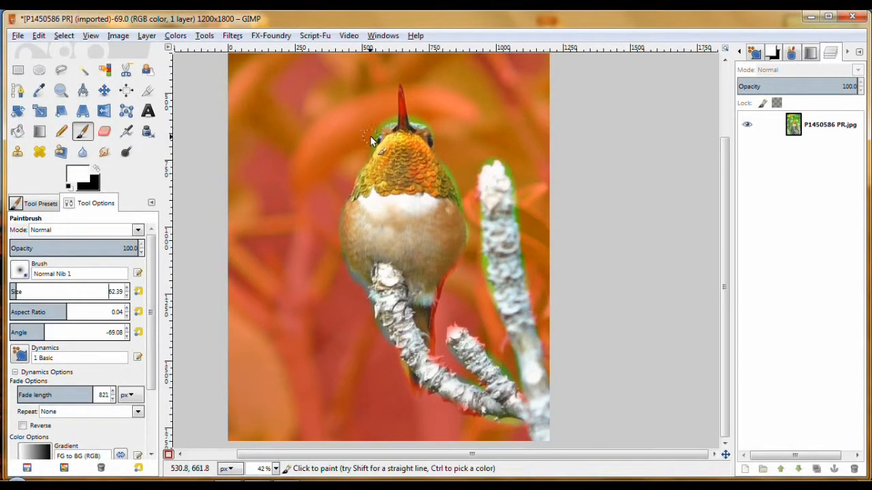
click(96, 170)
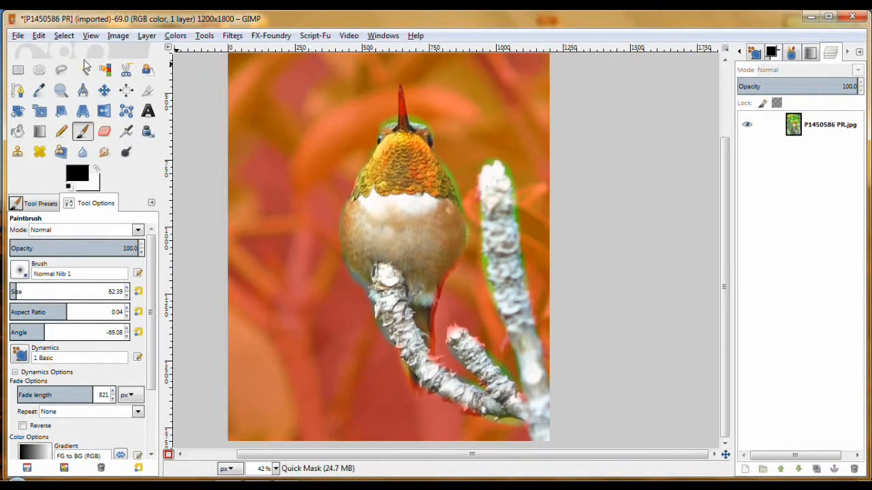
click(63, 90)
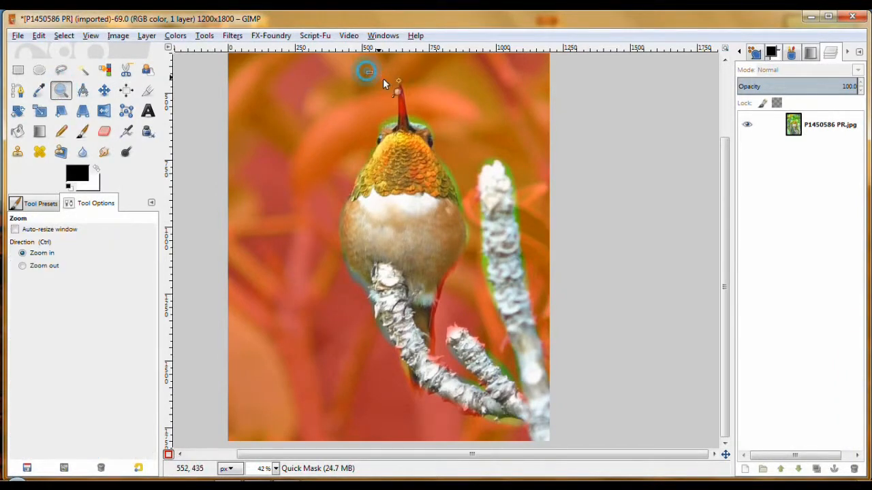
mouse_move(366, 71)
mouse_down()
mouse_move(441, 109)
mouse_move(448, 161)
mouse_up()
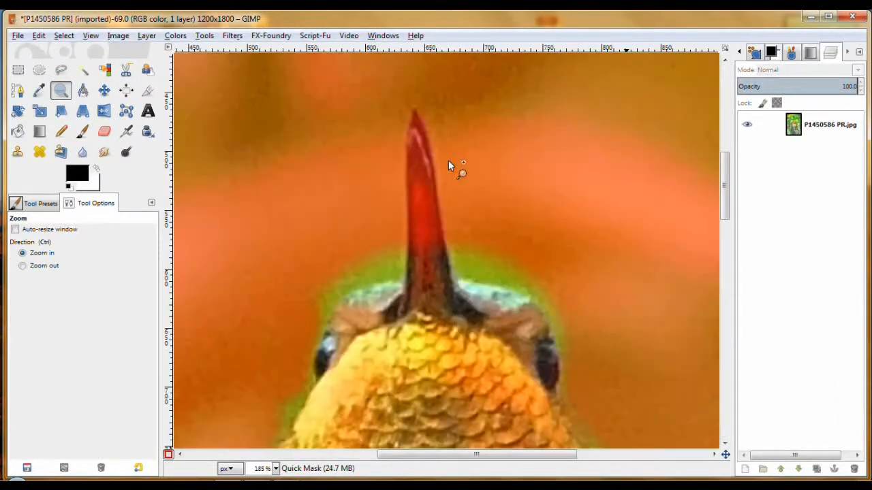
click(82, 132)
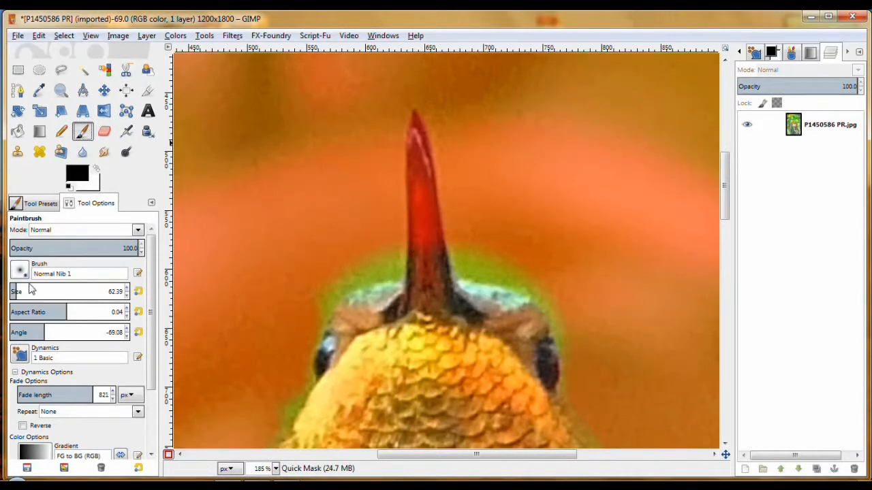
drag(15, 291, 11, 292)
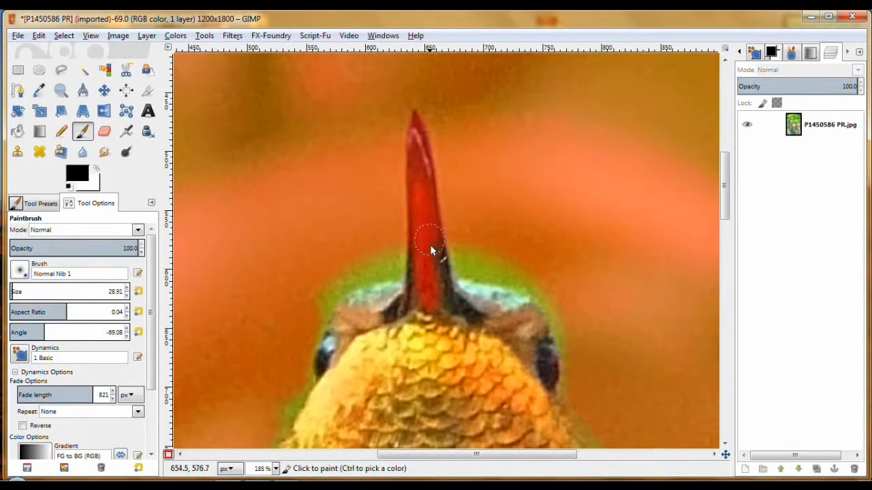
mouse_move(449, 282)
mouse_down()
mouse_move(495, 307)
mouse_move(472, 289)
mouse_up()
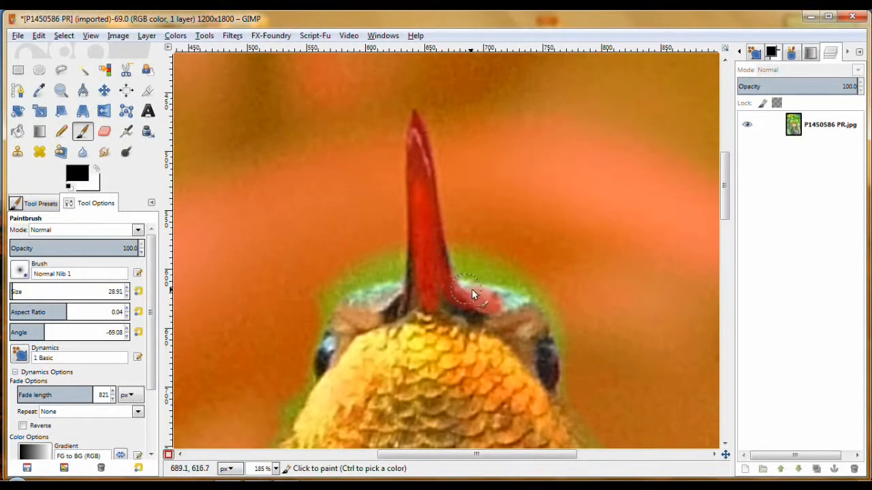
Switch the brush to white and clear the Quick Mask from the forehead and the whole beak up to its tip
click(98, 170)
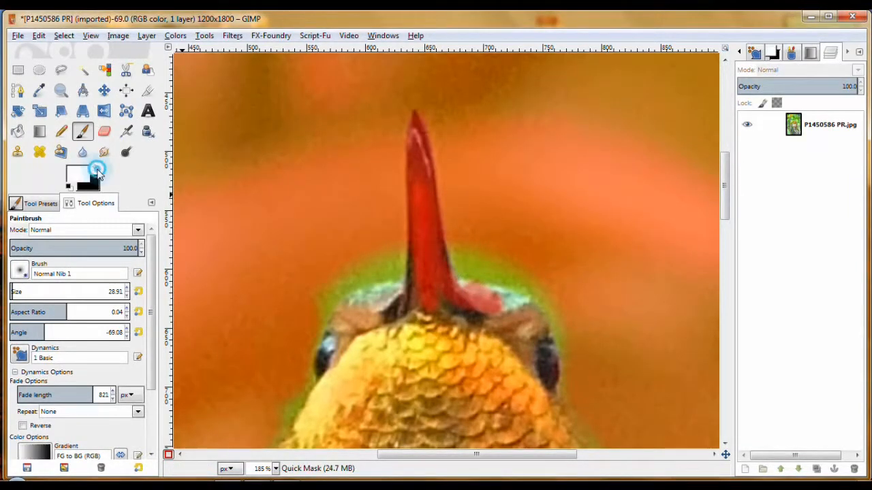
mouse_move(466, 291)
mouse_down()
mouse_move(499, 309)
mouse_move(457, 295)
mouse_move(492, 307)
mouse_move(480, 297)
mouse_move(432, 305)
mouse_move(424, 275)
mouse_up()
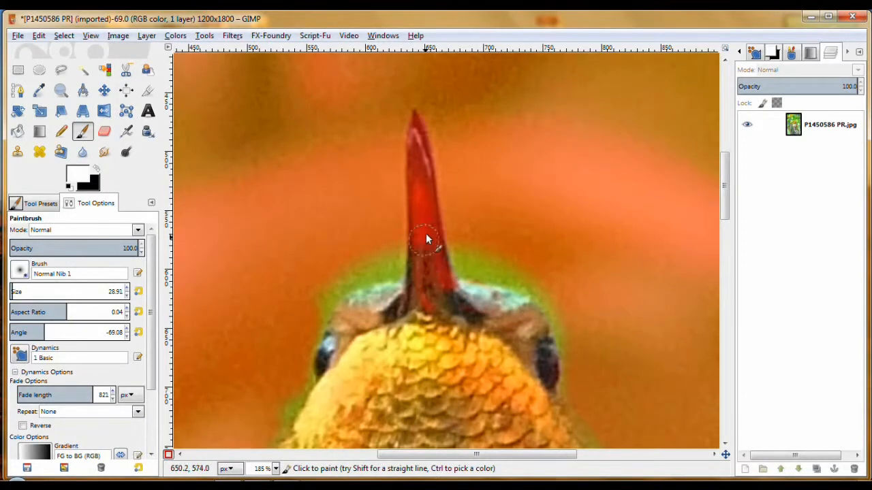
drag(426, 235, 421, 137)
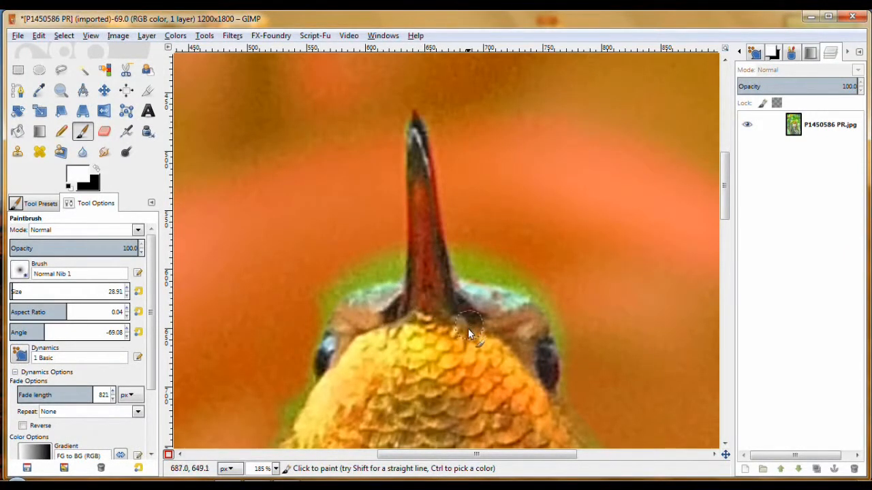
Refine the Quick Mask edges around the bird and branches, alternating black and white with a brush size of 22.91
click(96, 168)
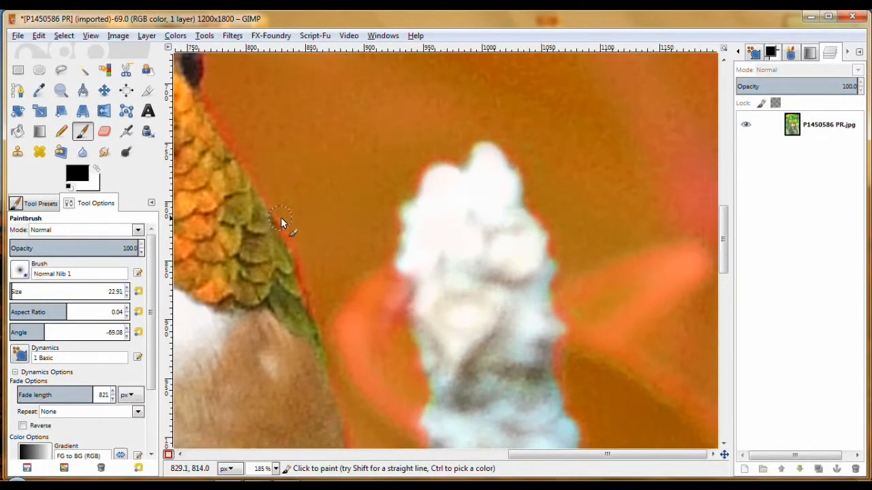
click(97, 168)
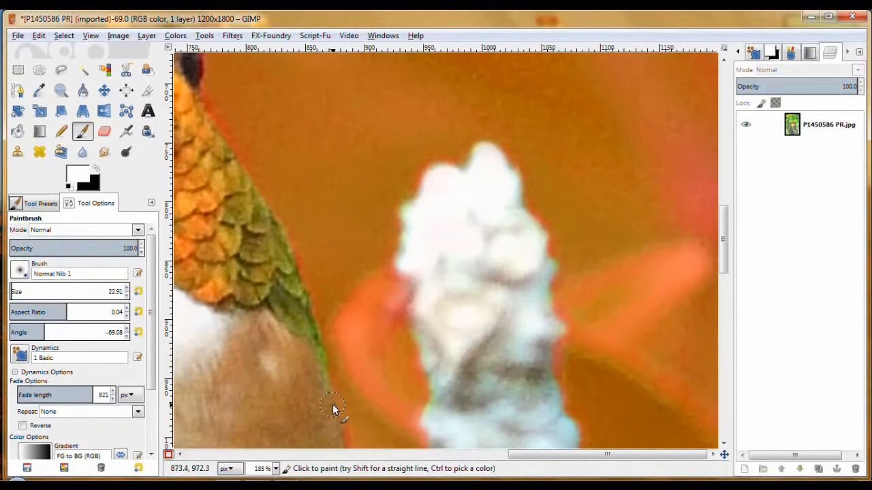
click(96, 169)
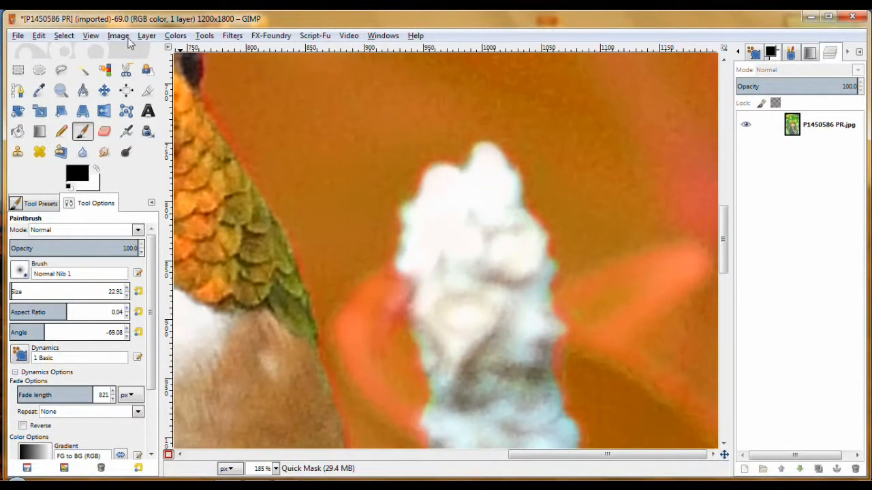
Turn off Quick Mask to convert the painted area into a selection, and copy the selected bird and branches
click(95, 37)
mouse_move(114, 79)
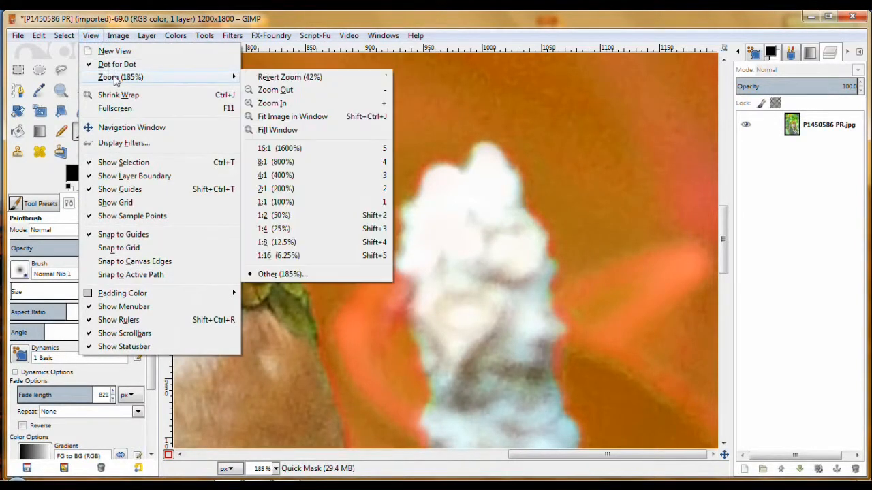
click(275, 116)
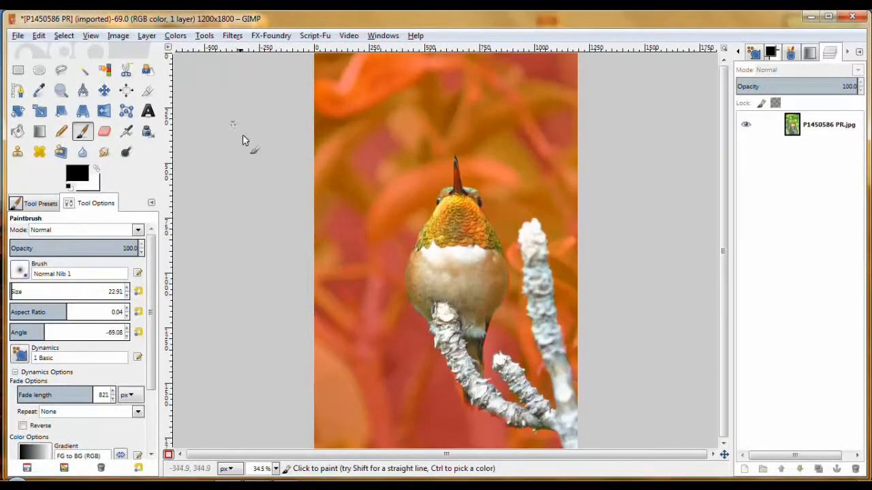
click(64, 35)
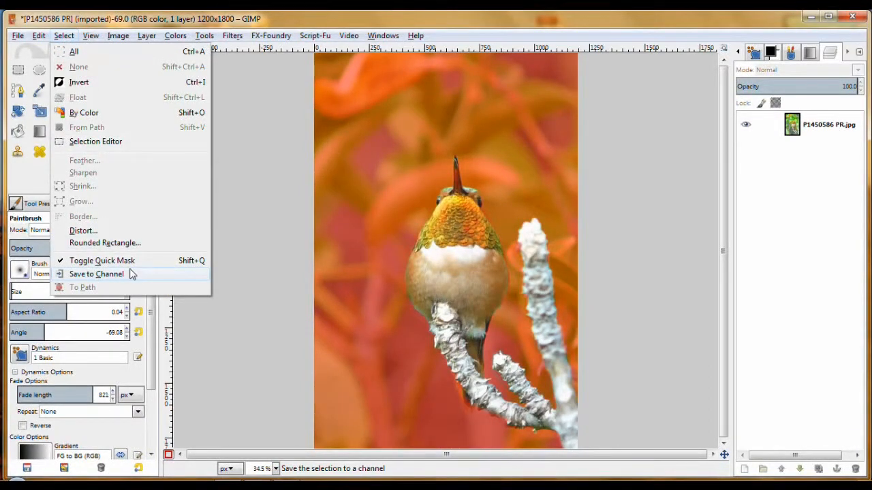
click(255, 288)
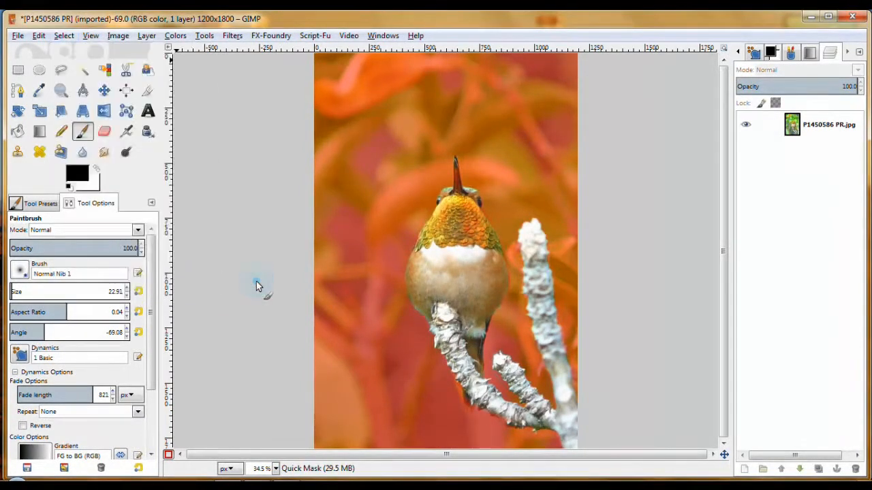
click(39, 35)
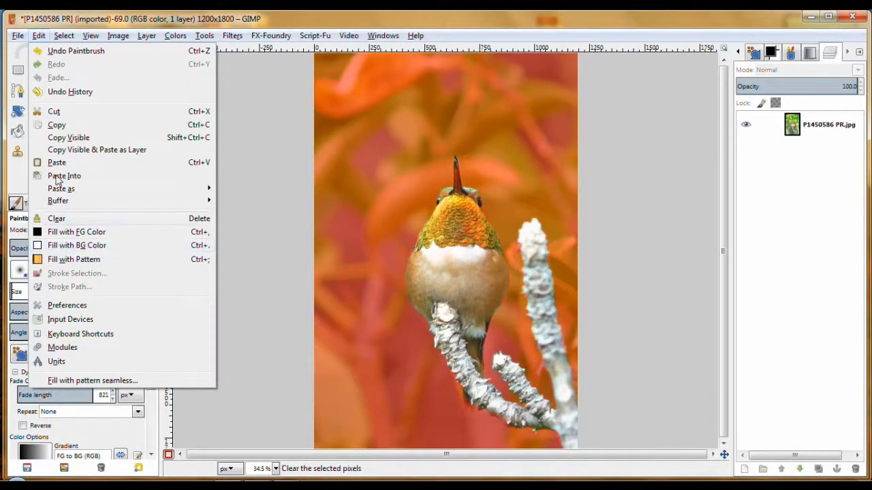
mouse_move(64, 35)
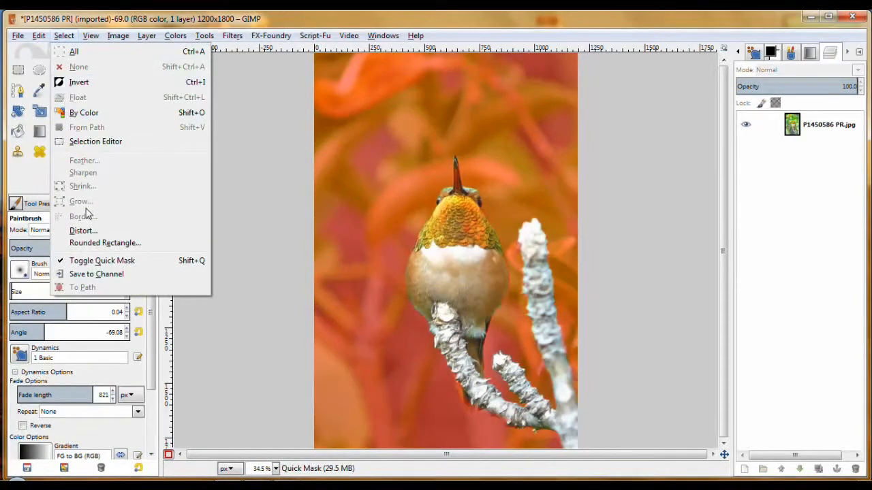
click(102, 264)
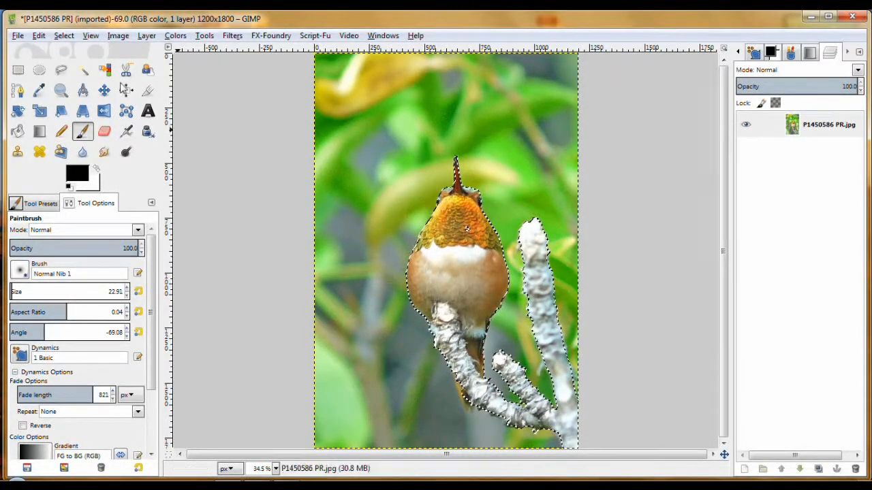
click(39, 36)
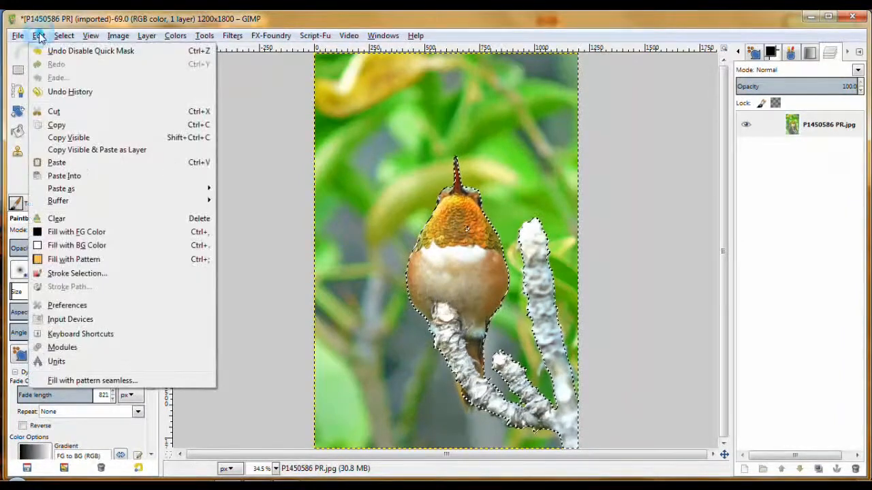
click(58, 125)
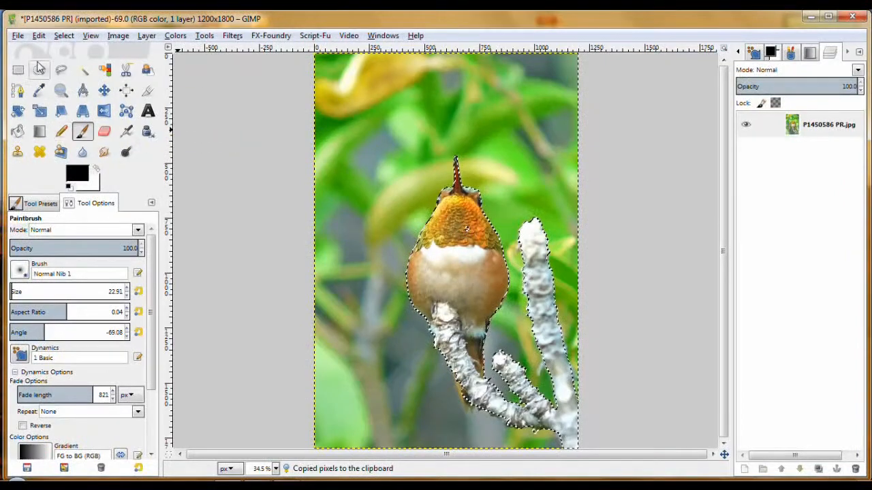
Paste the copied hummingbird and branches as a new layer
click(39, 36)
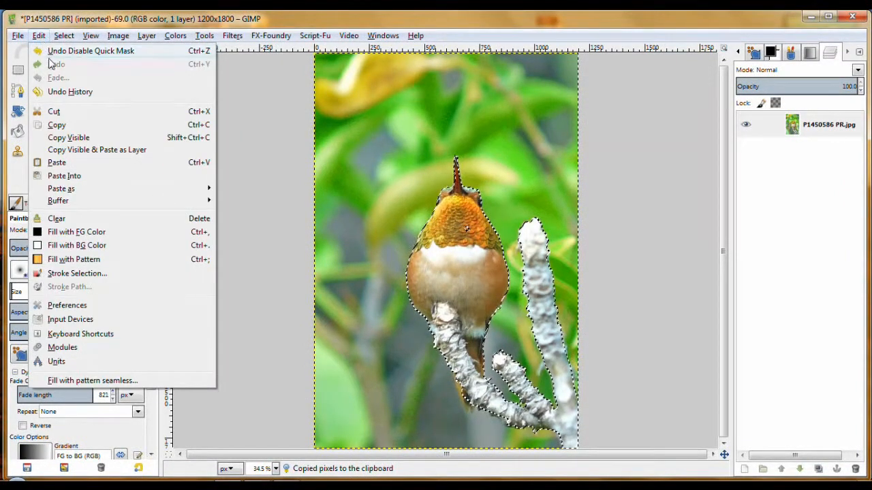
mouse_move(68, 195)
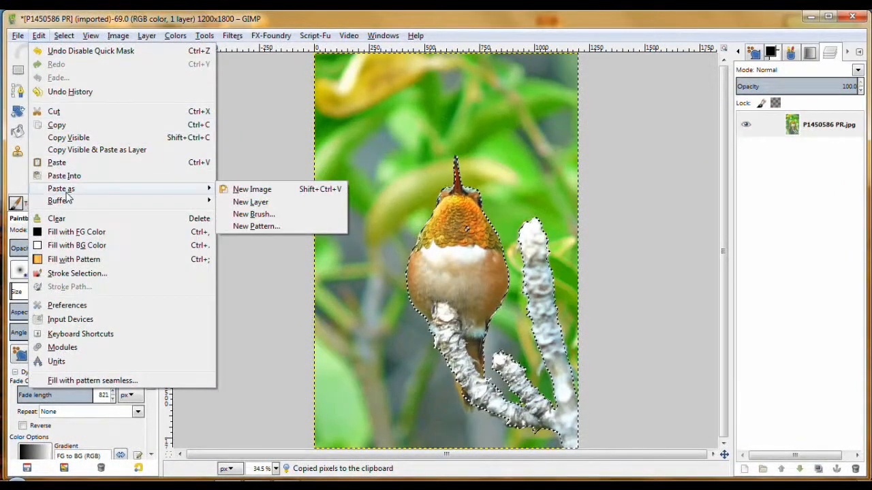
click(262, 204)
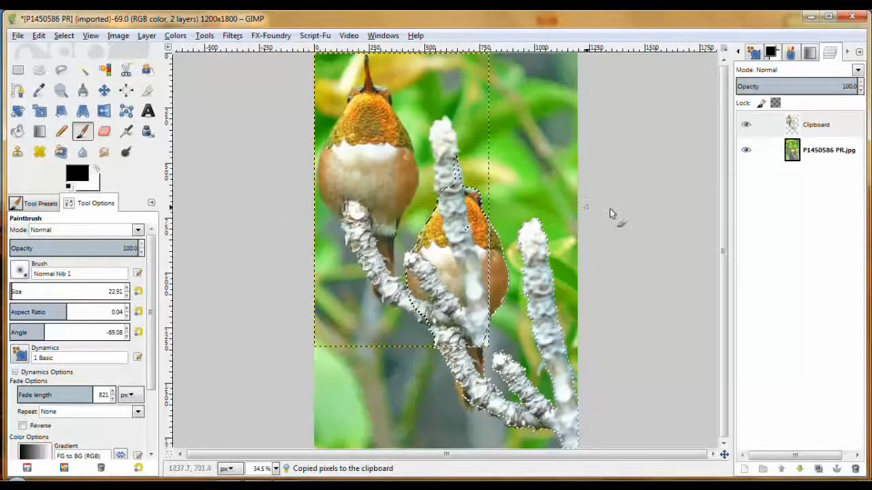
Clear the selection and delete the original photo layer P1450586 PR.jpg
click(820, 156)
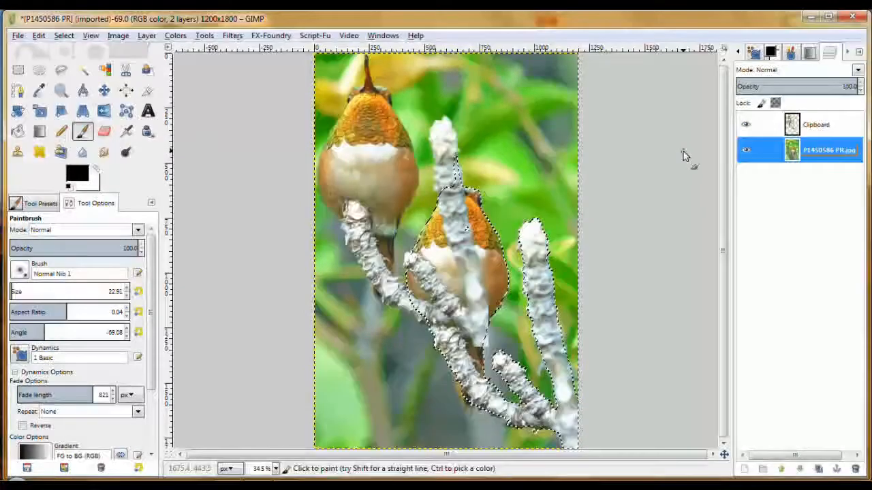
click(64, 38)
click(79, 68)
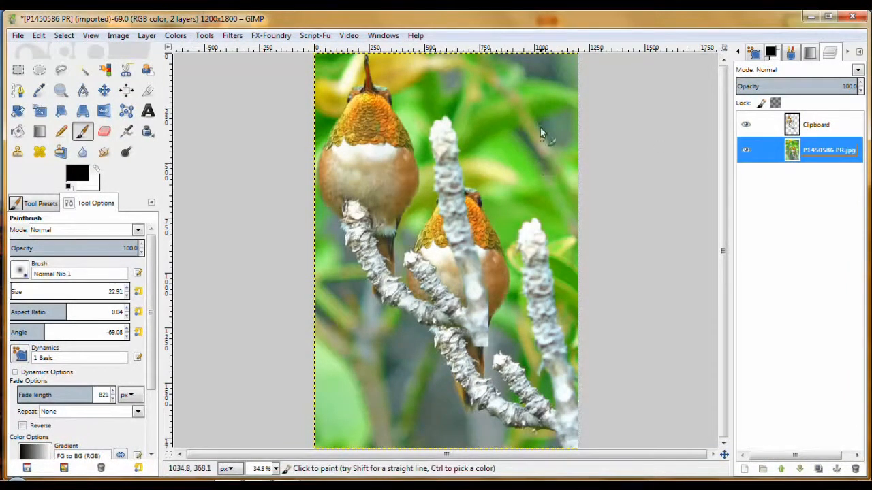
right_click(820, 161)
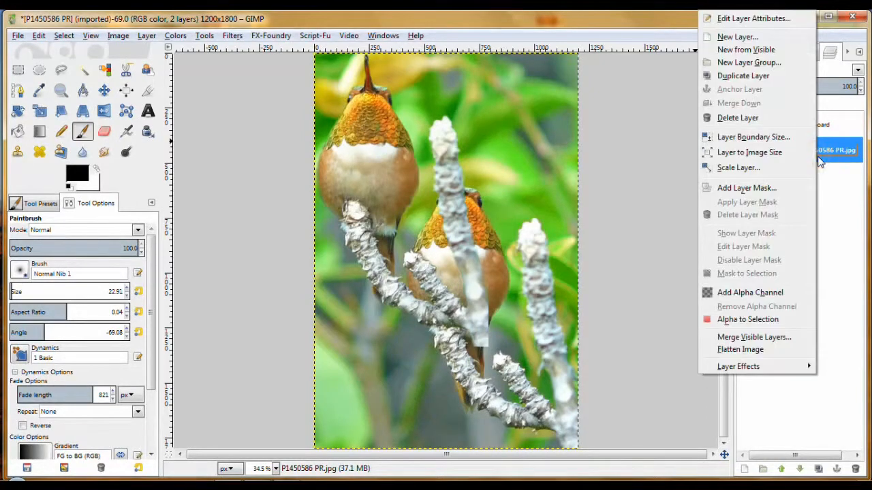
click(748, 120)
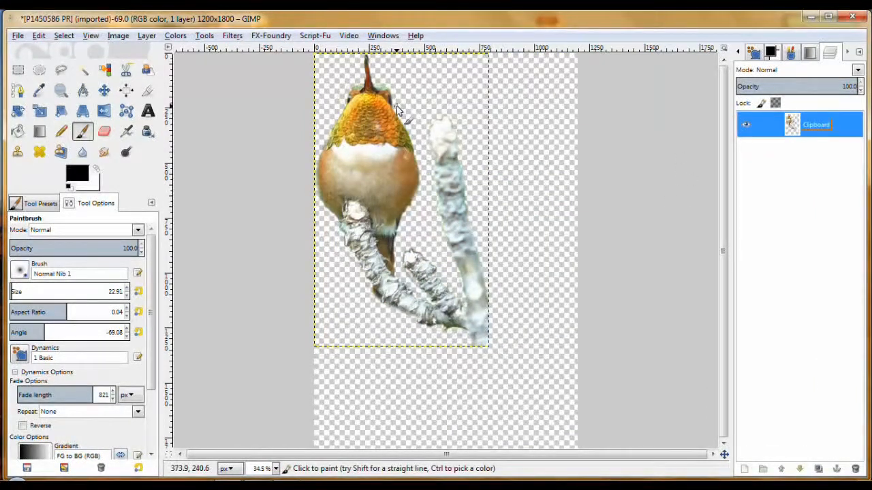
Move the pasted bird and branches down and to the right, towards the middle of the canvas
click(103, 91)
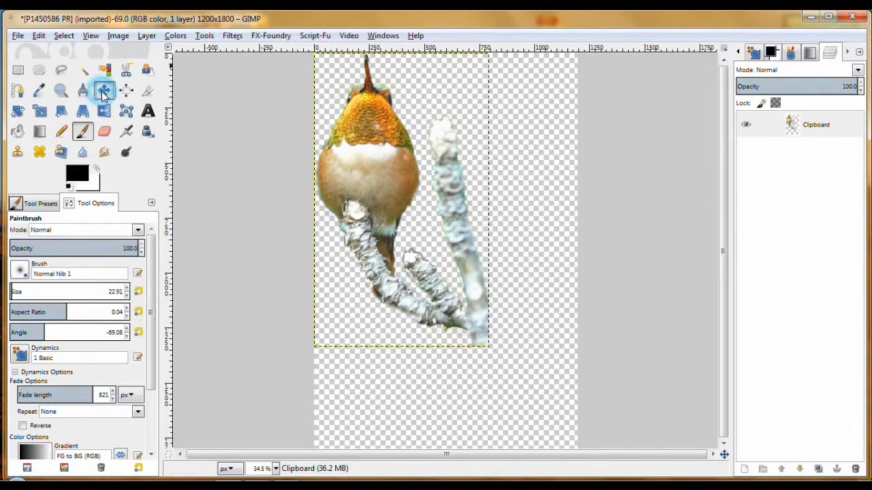
drag(352, 167, 422, 238)
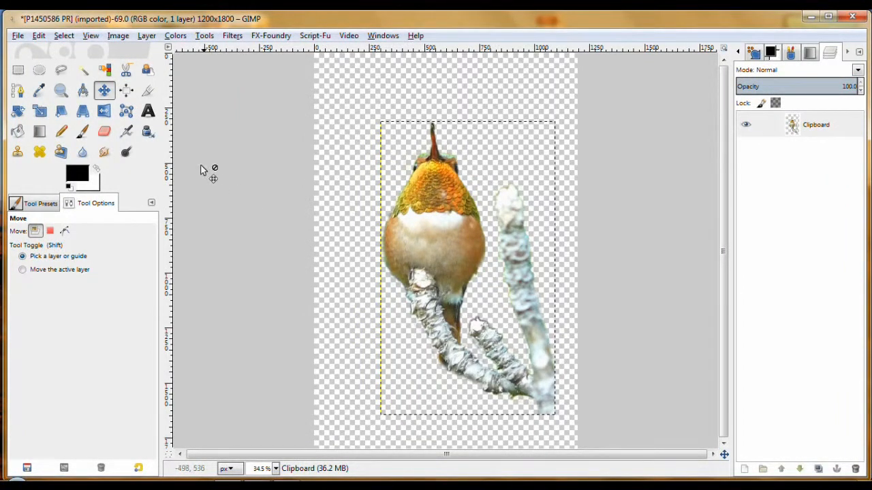
Erase the leftover background fringe along the left edge of the bird's throat and shoulder on the Clipboard layer
click(60, 90)
drag(375, 139, 445, 246)
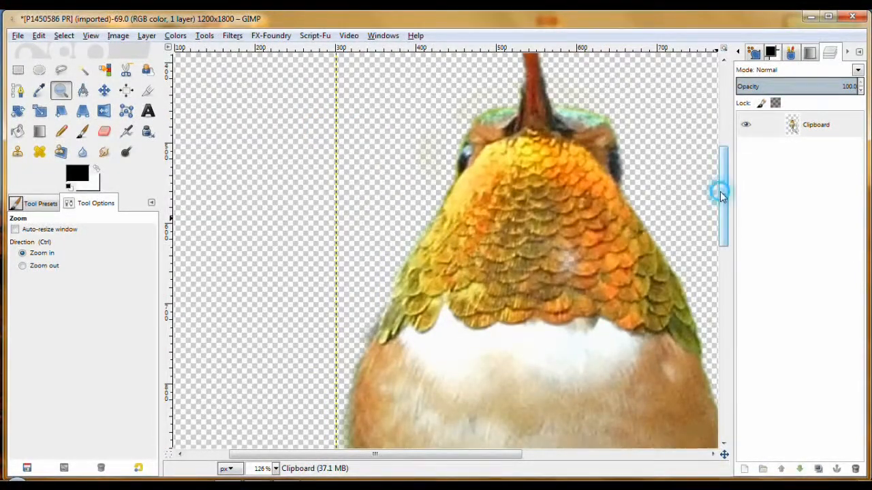
drag(720, 192, 720, 195)
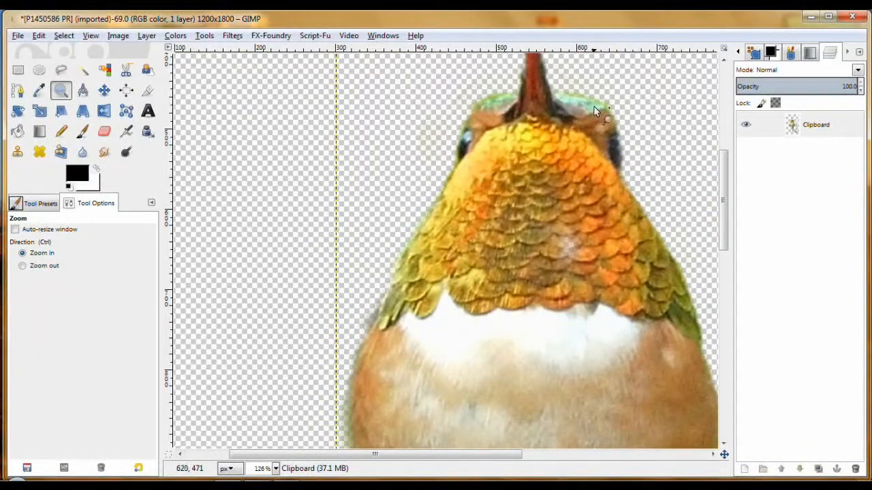
drag(726, 180, 724, 195)
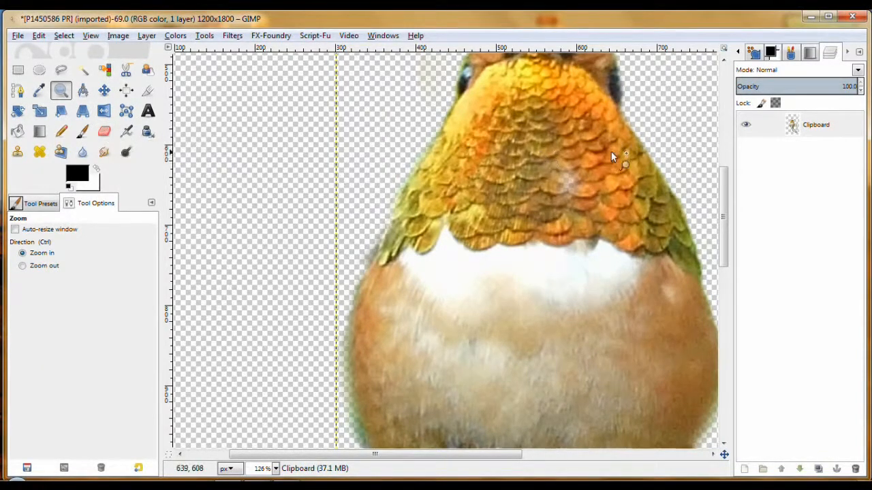
click(845, 132)
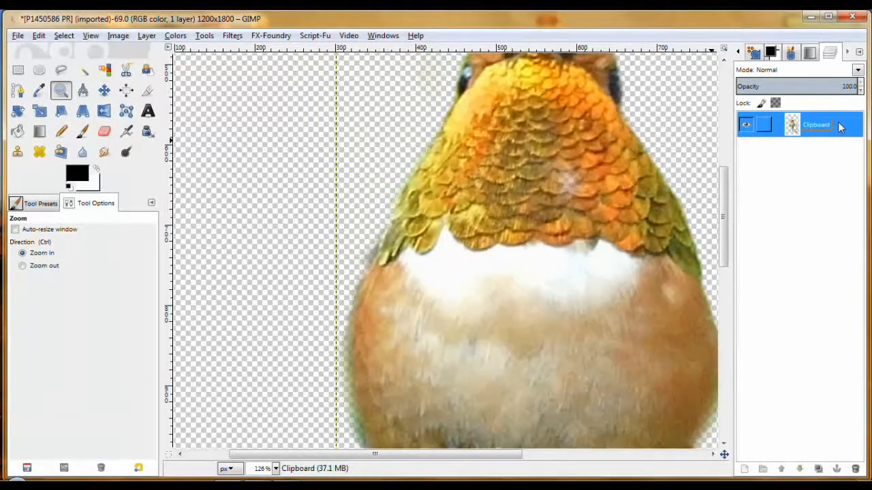
right_click(840, 128)
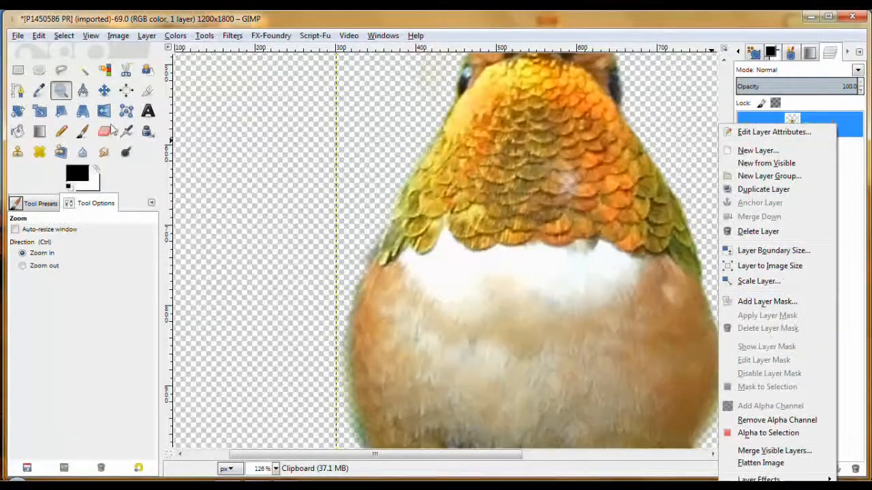
click(109, 129)
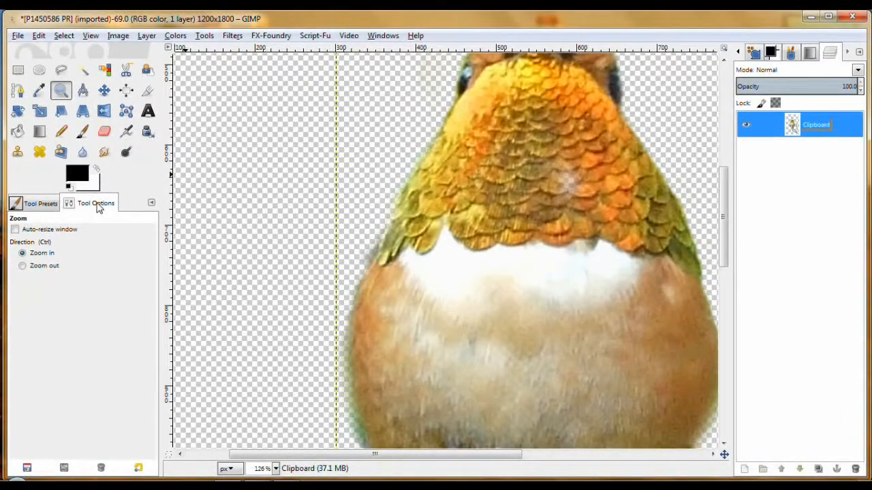
click(104, 131)
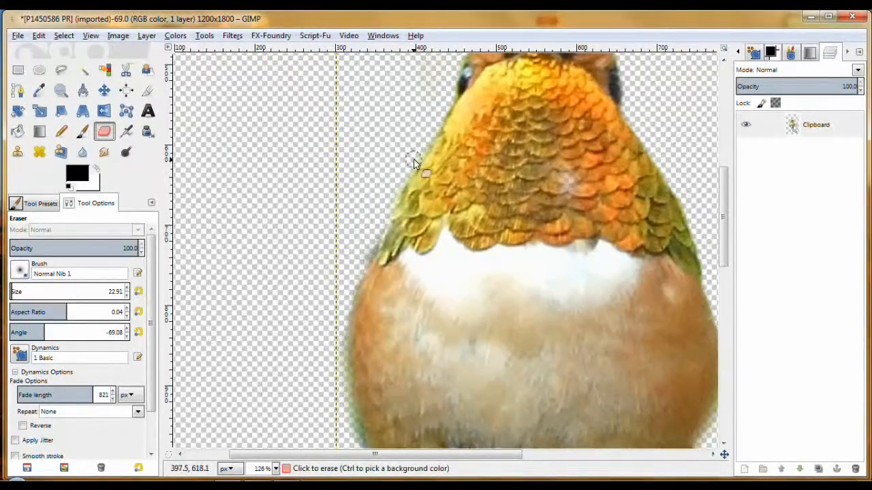
mouse_move(427, 139)
mouse_down()
mouse_move(379, 214)
mouse_move(344, 305)
mouse_move(338, 368)
mouse_move(359, 453)
mouse_move(340, 380)
mouse_move(353, 300)
mouse_up()
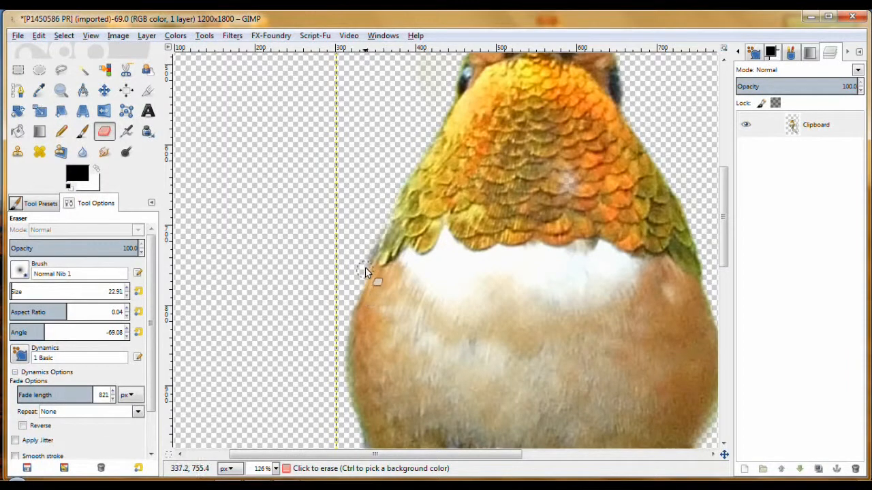
drag(381, 228, 382, 203)
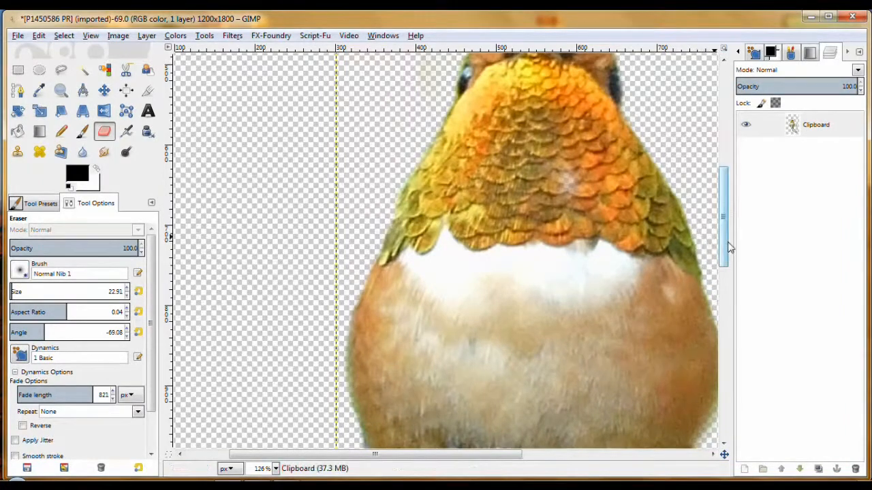
Erase the leftover background along the edges of the bird's lower body, the tail and the lower branch
drag(727, 242, 724, 288)
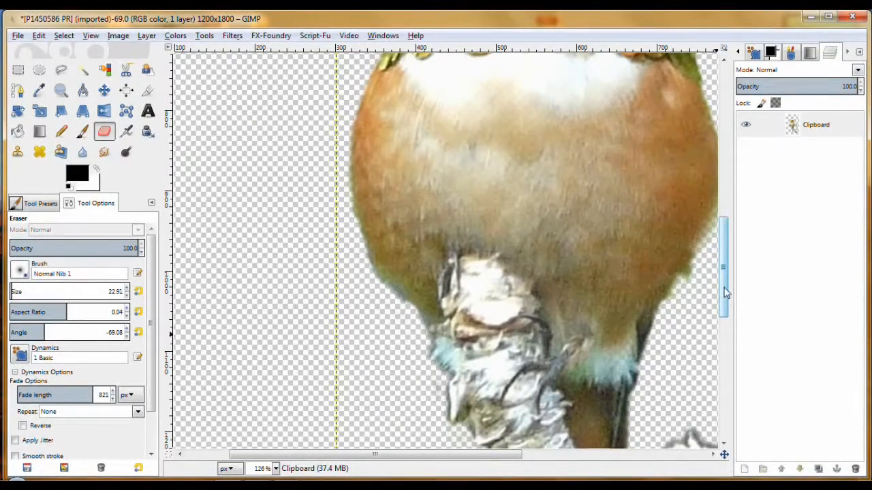
drag(725, 293, 726, 356)
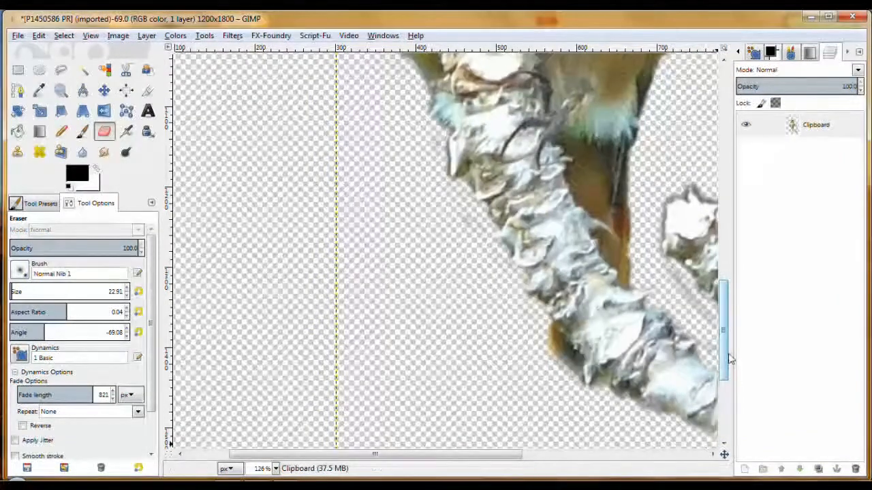
drag(692, 296, 671, 274)
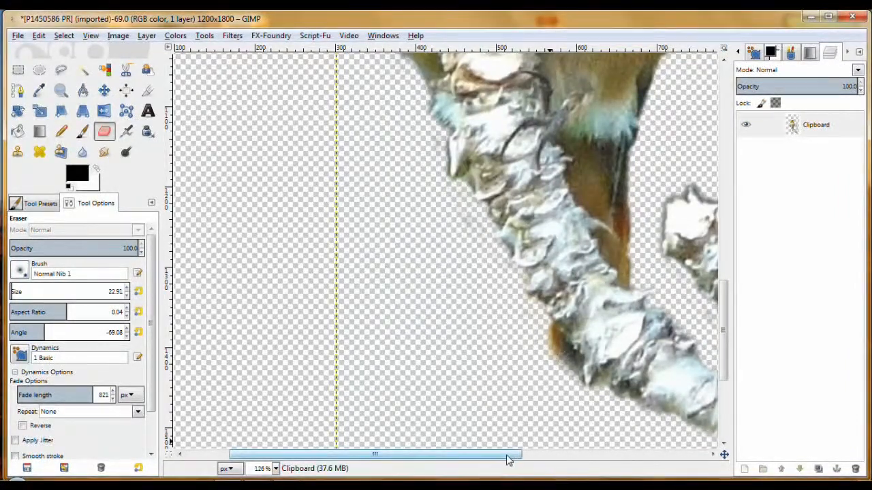
drag(510, 455, 606, 478)
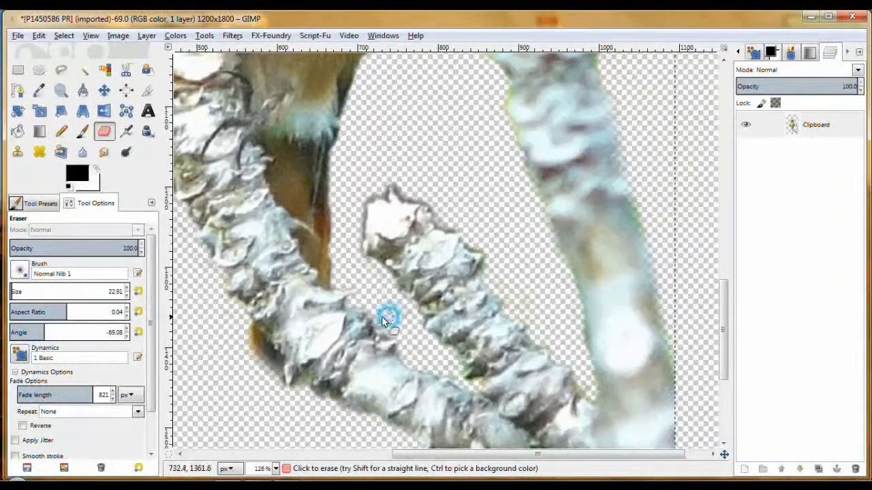
click(342, 417)
drag(723, 341, 726, 374)
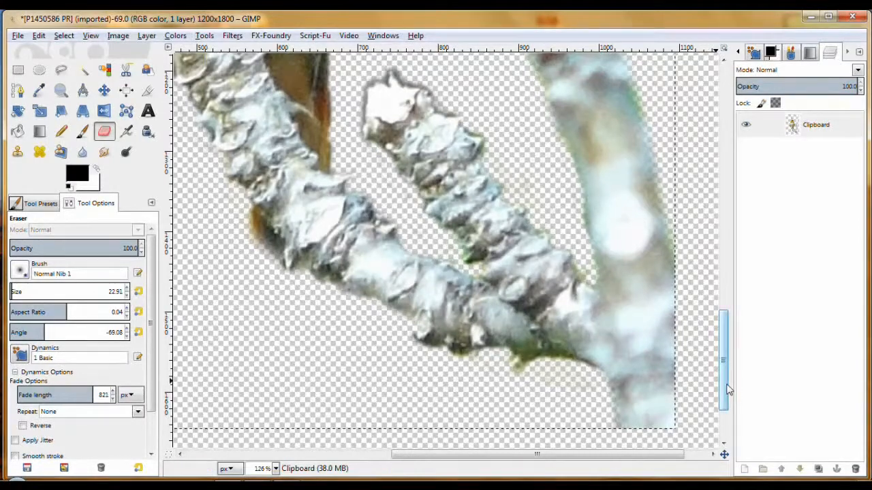
Erase the dark fringe around the tip of the short middle branch
drag(723, 385, 711, 304)
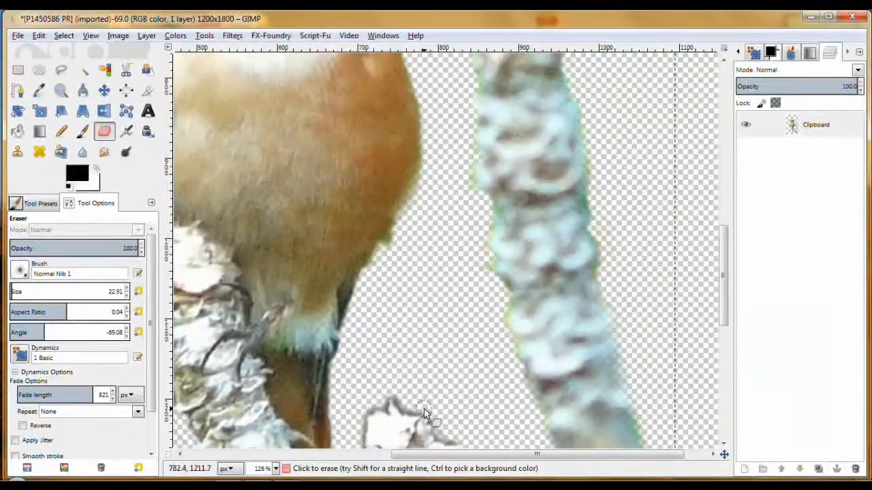
mouse_move(410, 409)
mouse_down()
mouse_move(432, 413)
mouse_move(402, 403)
mouse_move(400, 389)
mouse_move(375, 407)
mouse_up()
drag(356, 434, 361, 423)
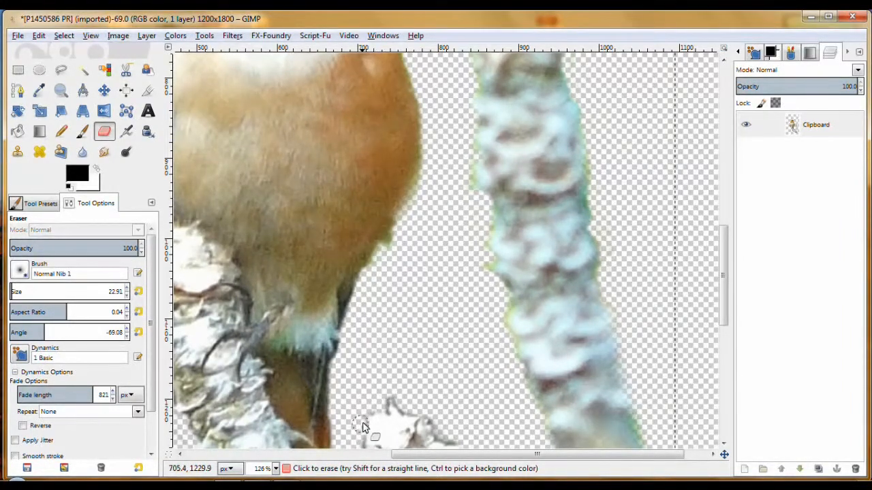
click(401, 408)
drag(397, 398, 407, 406)
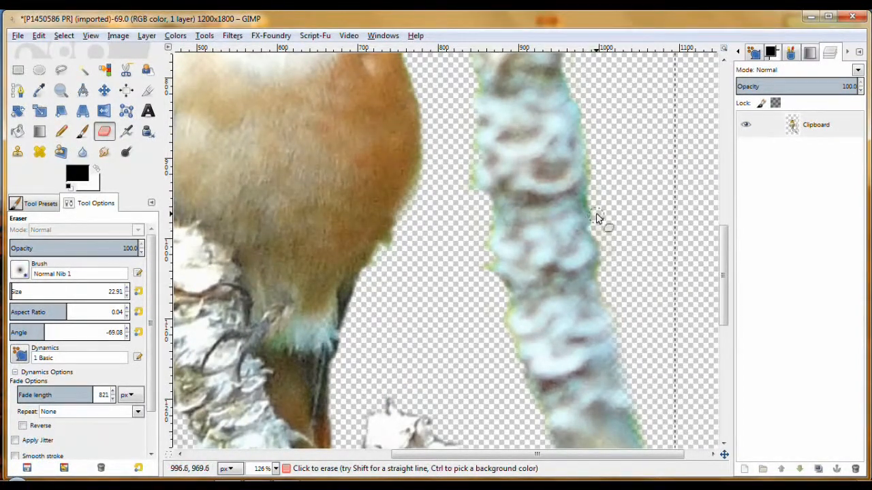
Erase the green fringe along both edges of the tall right-hand branch
drag(590, 211, 588, 191)
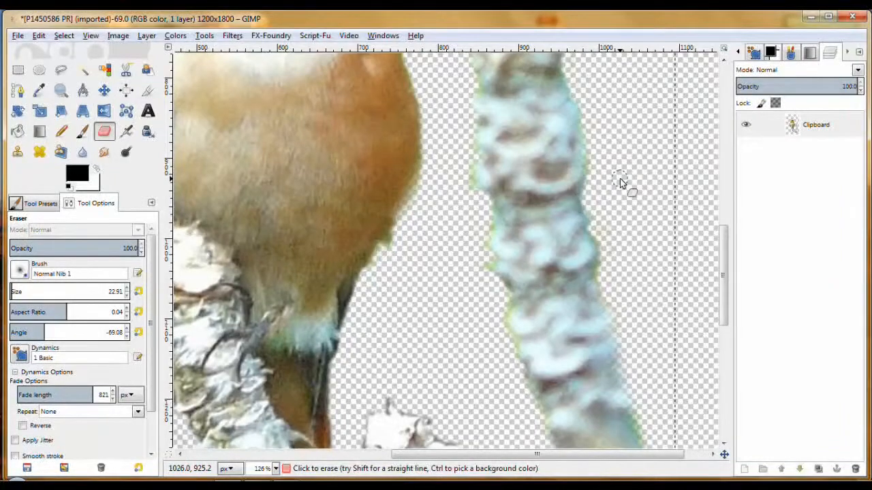
click(496, 282)
drag(638, 426, 638, 430)
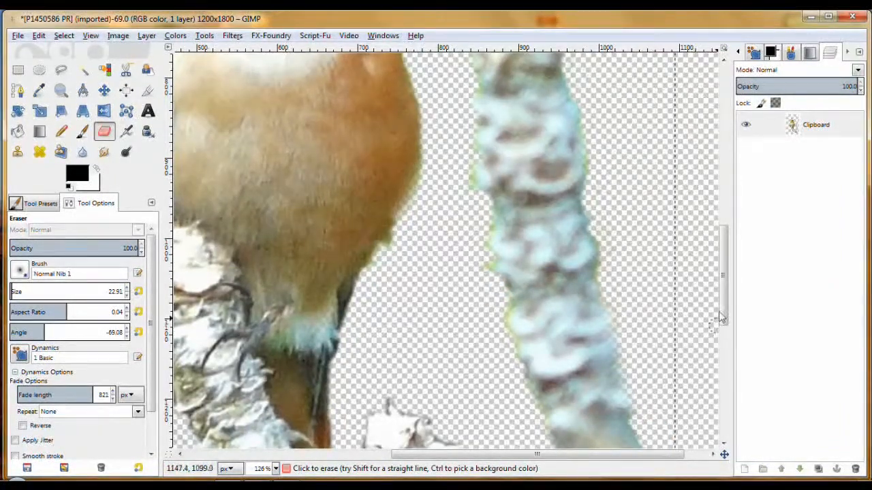
scroll(720, 307, down, 5)
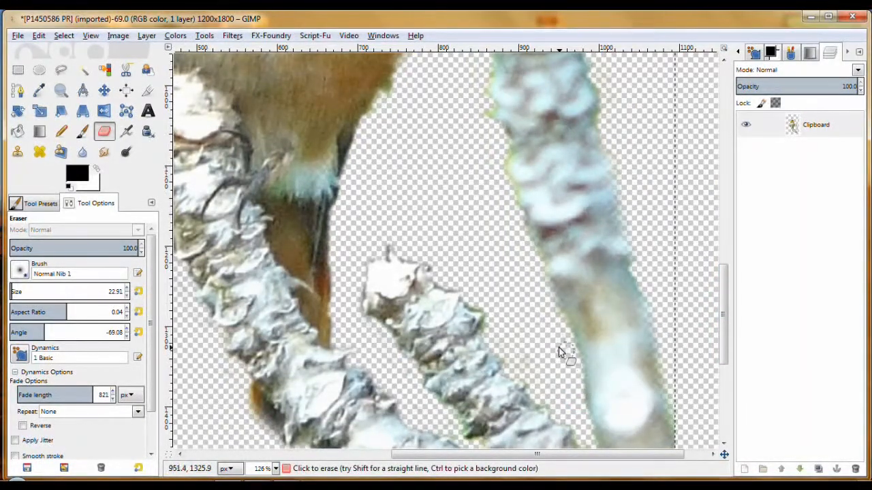
drag(723, 341, 720, 241)
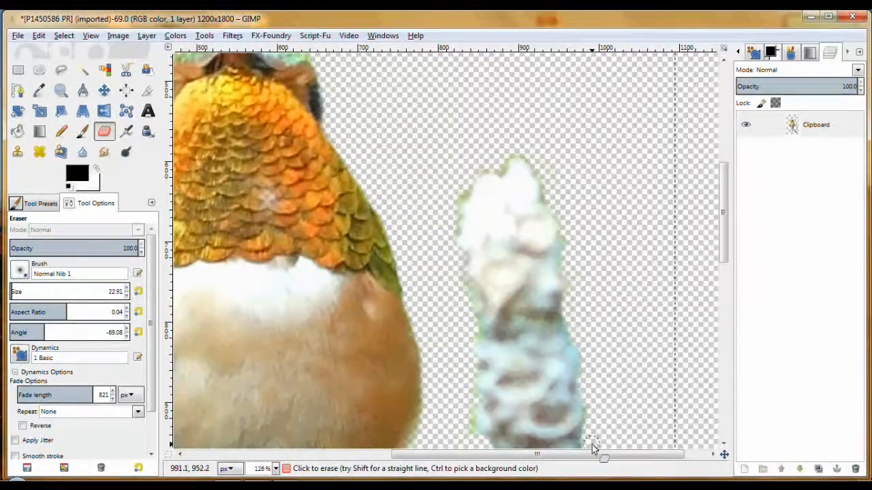
click(468, 432)
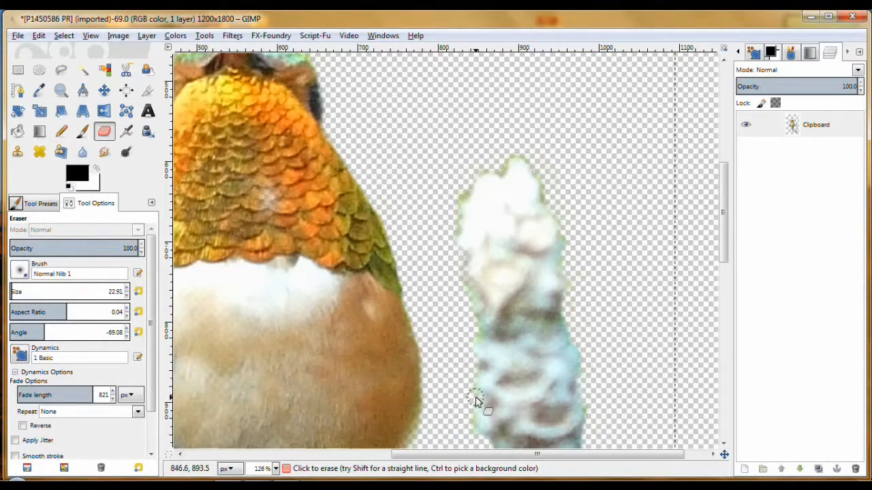
click(466, 292)
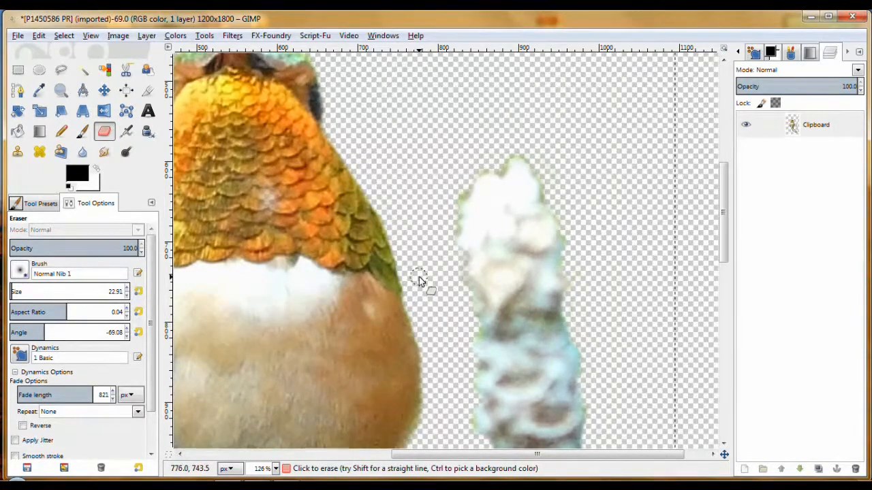
Fit the whole image in the window to review the cleaned cutout
click(91, 36)
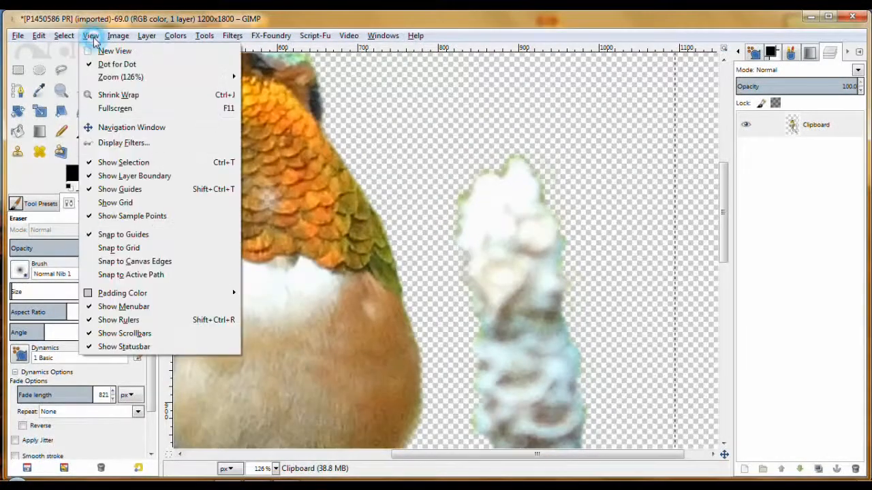
mouse_move(119, 78)
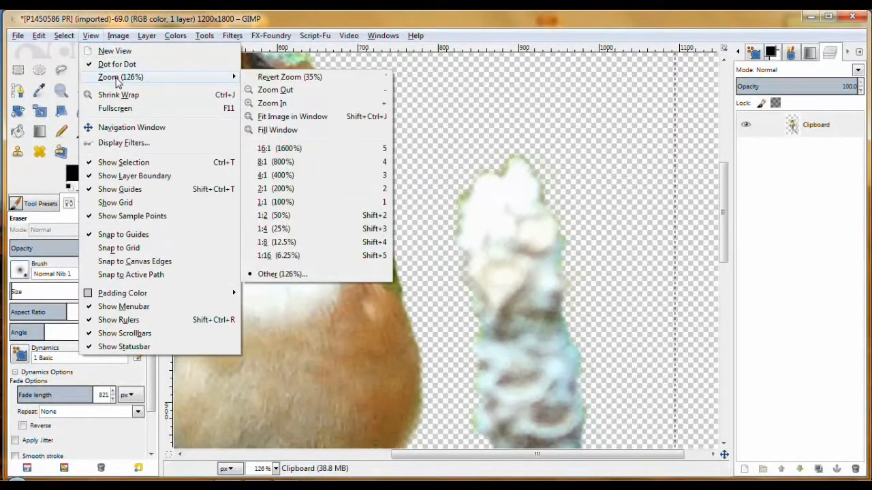
click(269, 116)
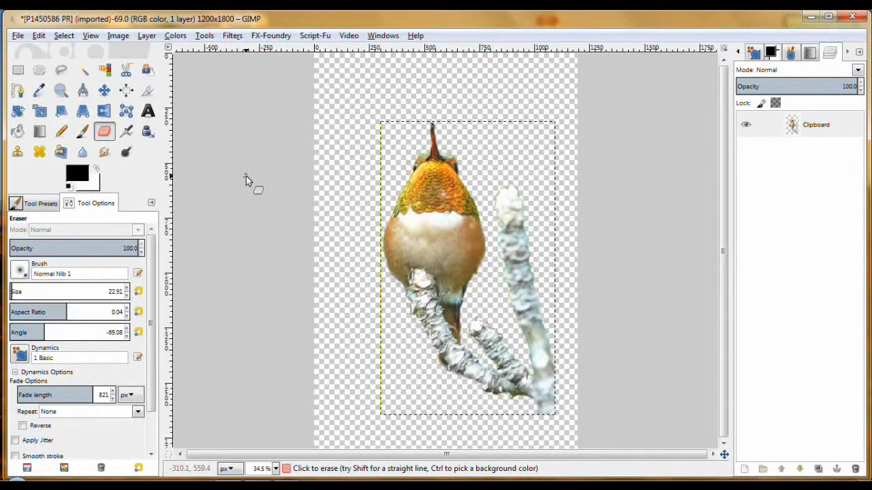
Crop the image to about 847 × 1397 px, leaving a narrow margin around the hummingbird and branches
click(147, 90)
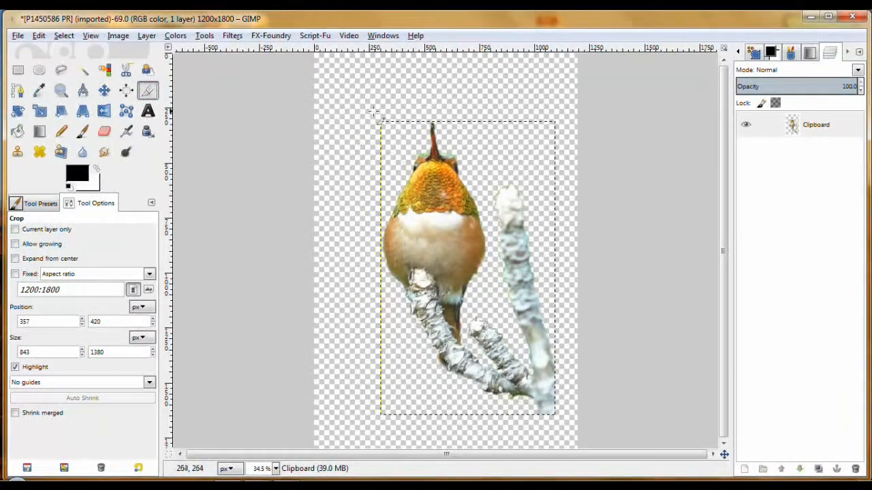
drag(376, 113, 560, 422)
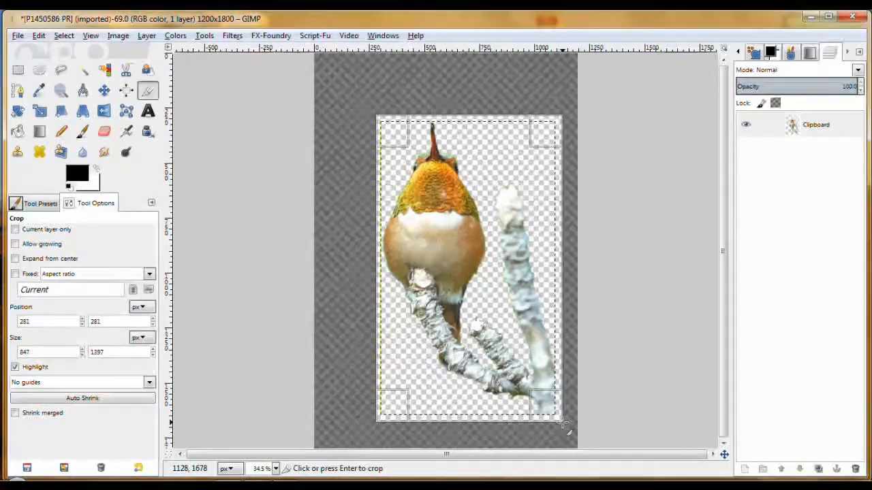
key(Return)
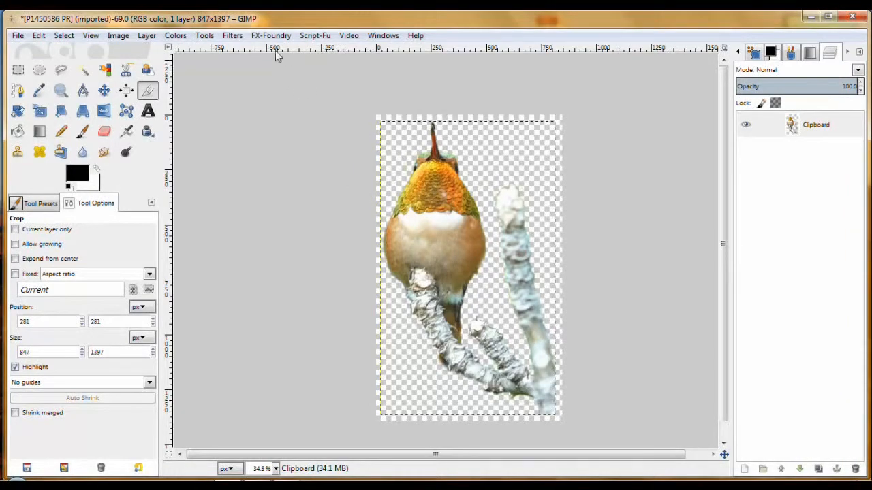
Open Field-flowers-image7.jpg from the Practice Photos folder in Pictures
click(18, 37)
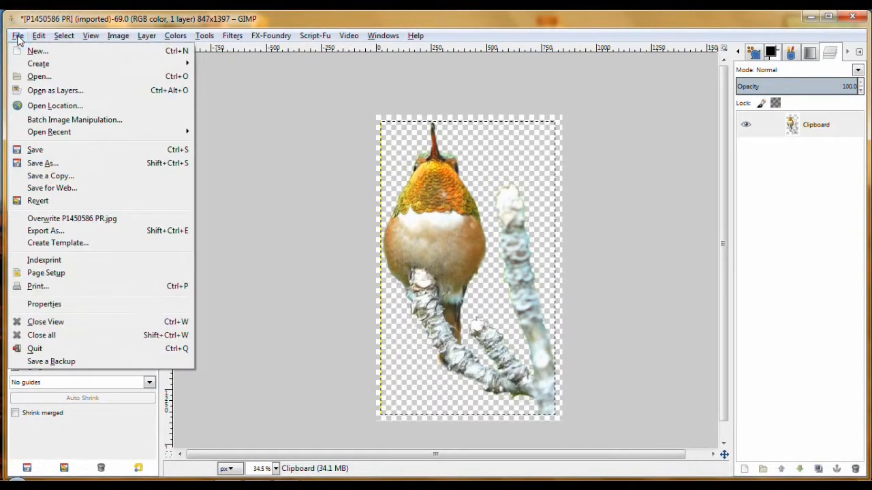
click(34, 76)
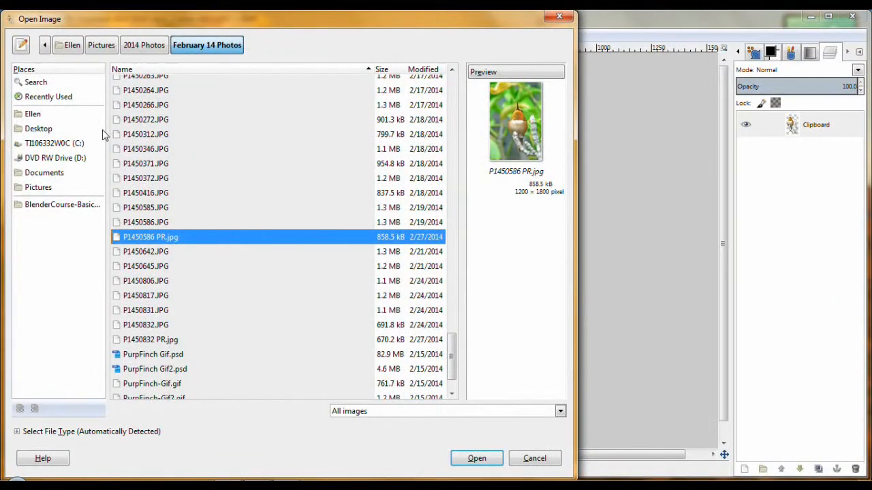
click(39, 188)
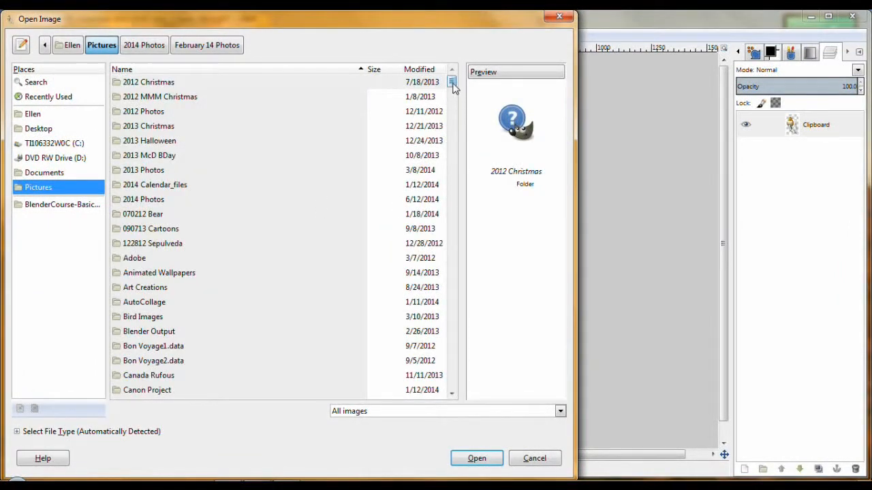
mouse_move(451, 82)
mouse_down()
mouse_move(451, 128)
mouse_move(451, 107)
mouse_up()
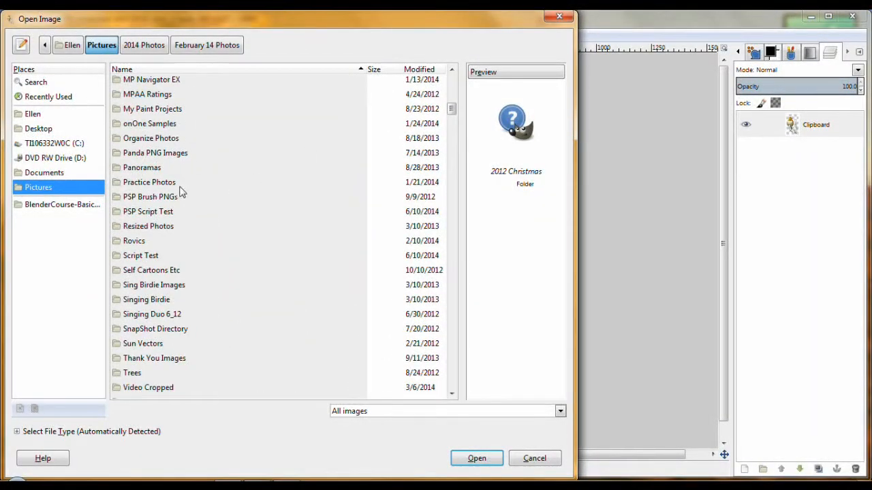
double_click(150, 182)
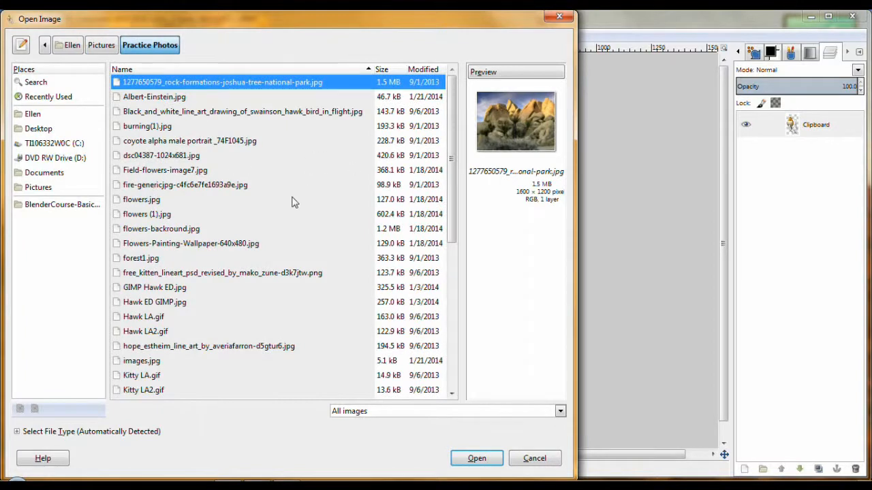
click(174, 173)
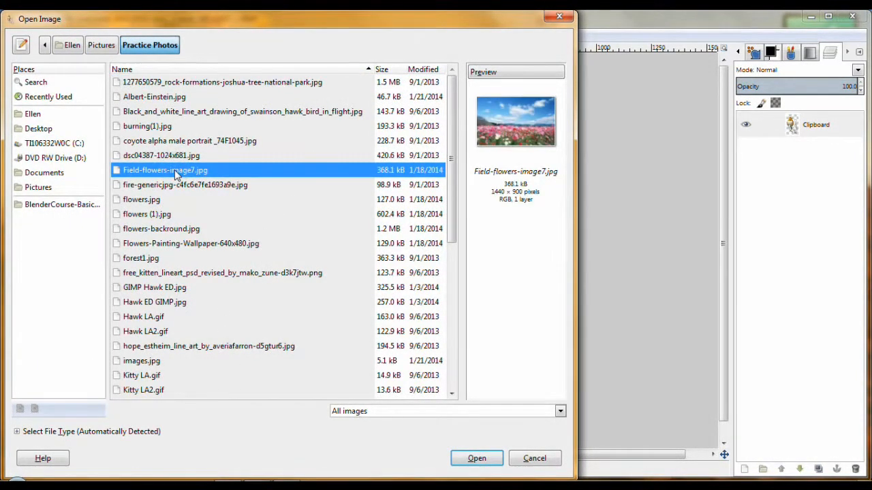
click(491, 458)
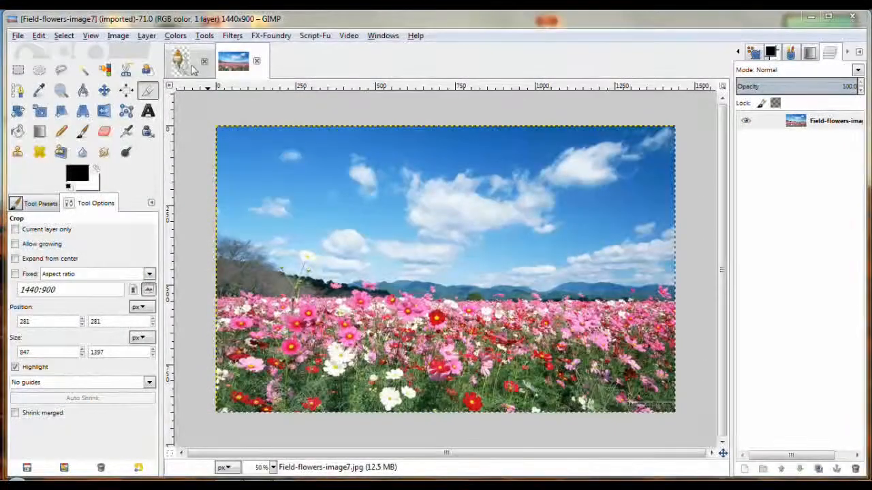
Copy the flower-field photo into the hummingbird image as a new layer and place it beneath the cutout layer
click(39, 36)
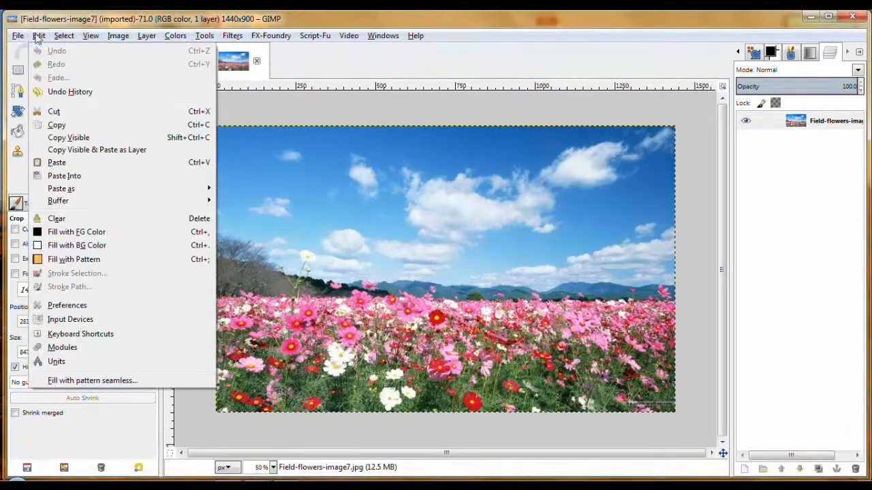
click(61, 124)
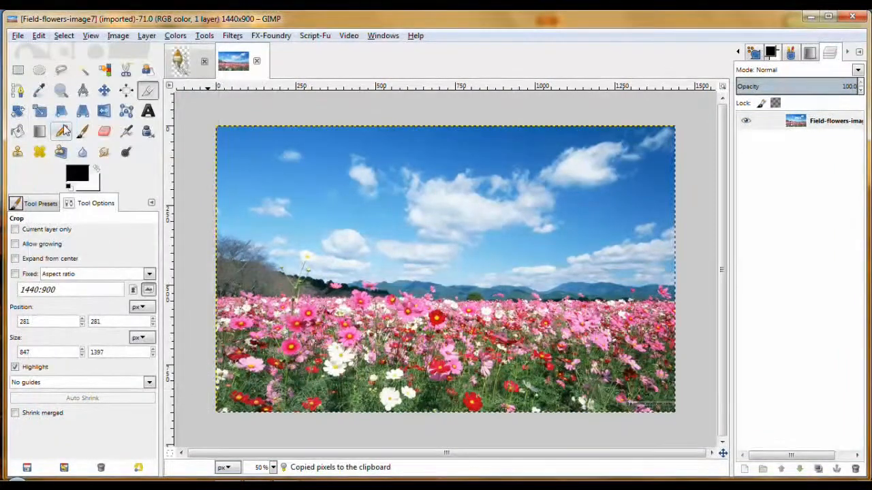
click(187, 68)
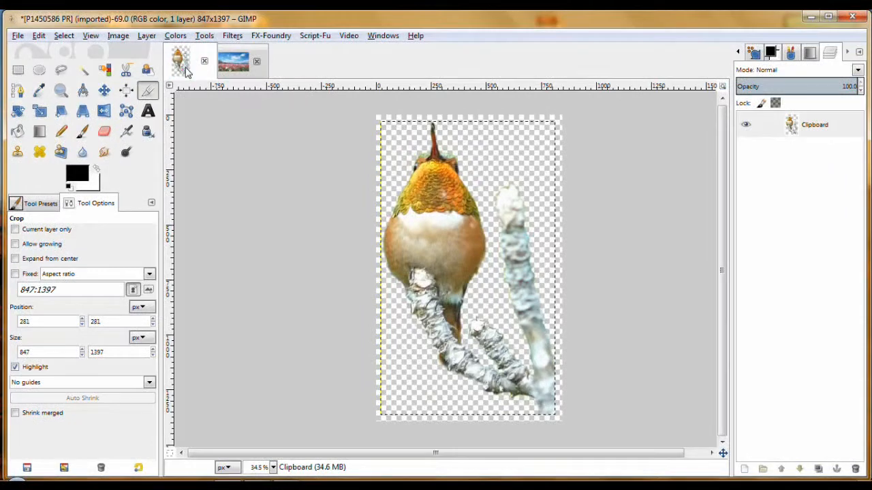
click(42, 37)
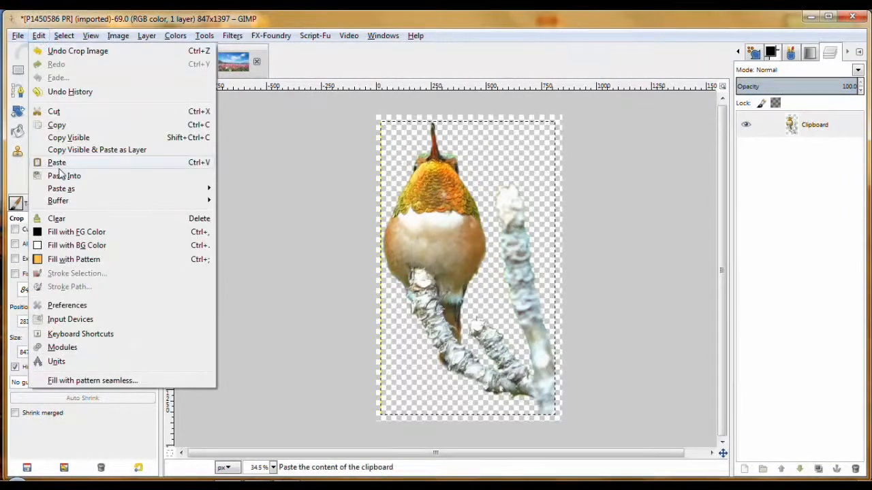
mouse_move(60, 189)
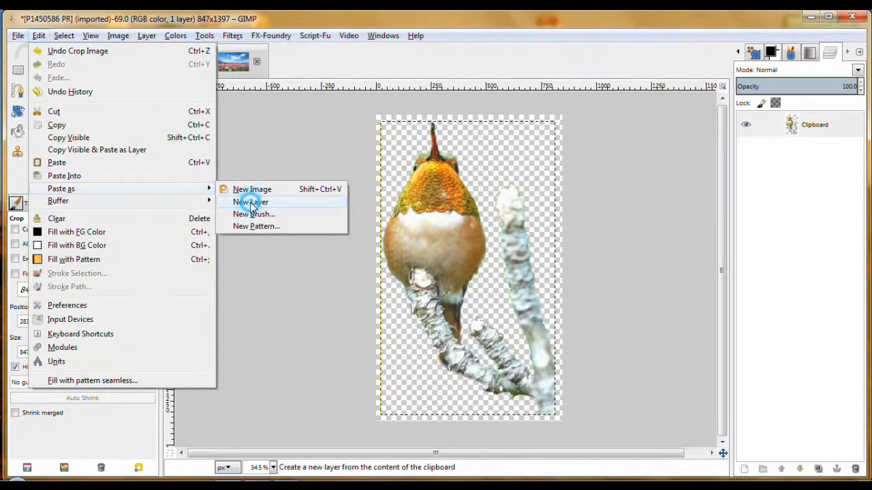
click(245, 202)
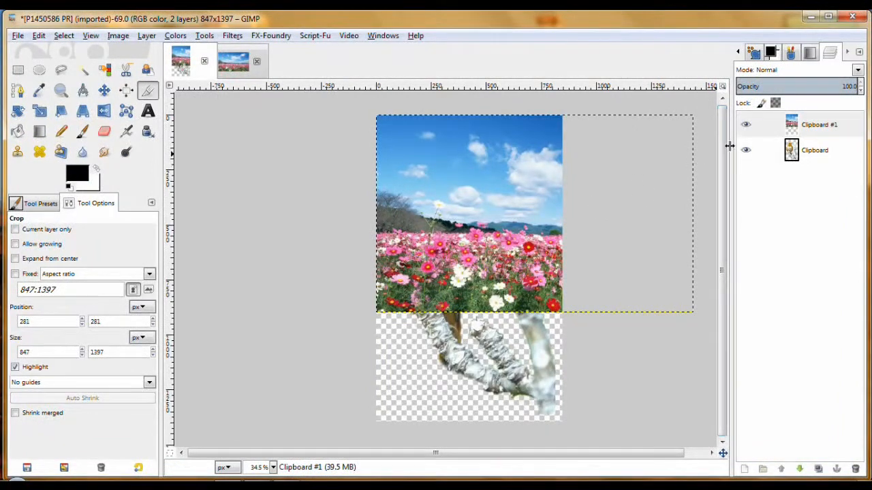
drag(822, 129, 816, 180)
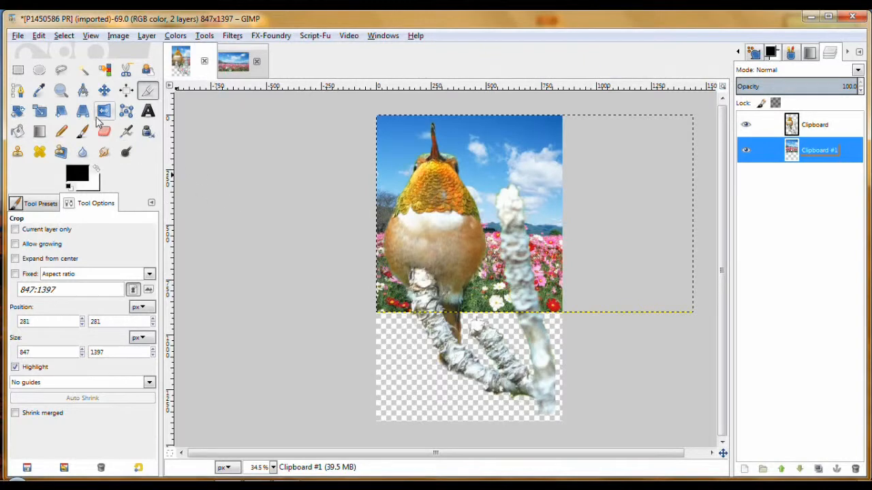
Scale the flower-field layer to about 1886 × 1393 px, stretching it downward and to the left to fill the canvas
click(103, 90)
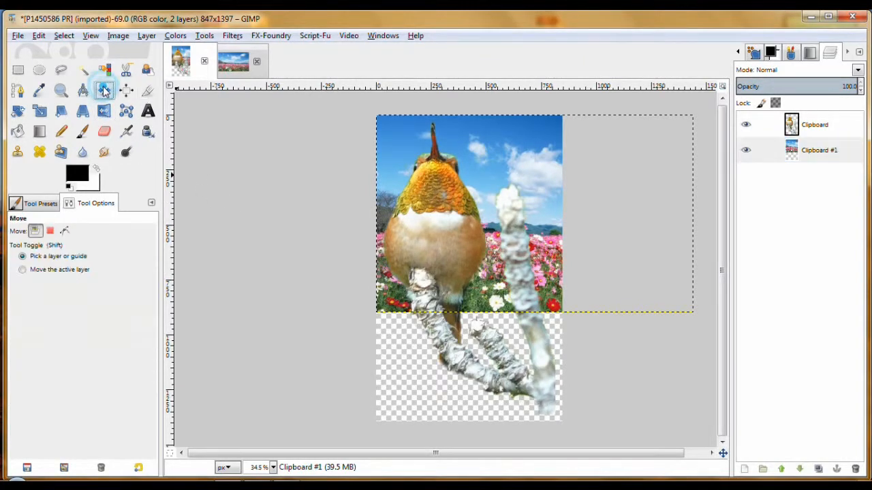
click(829, 156)
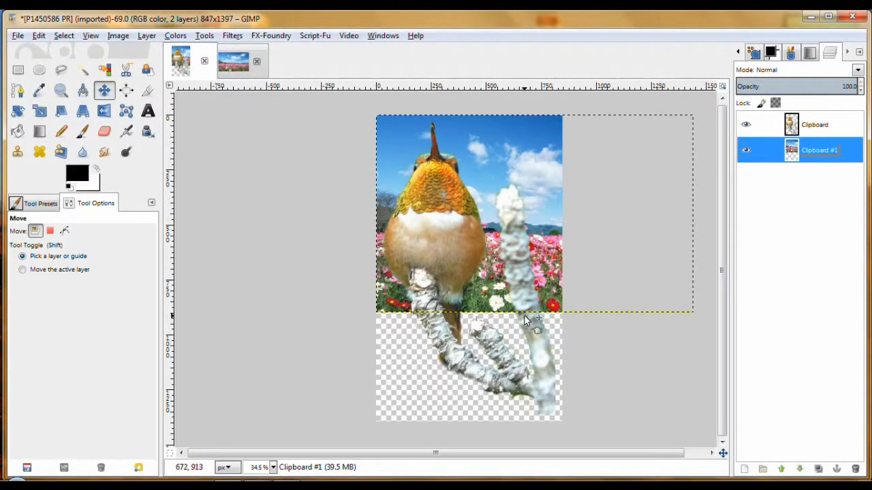
click(40, 112)
click(590, 308)
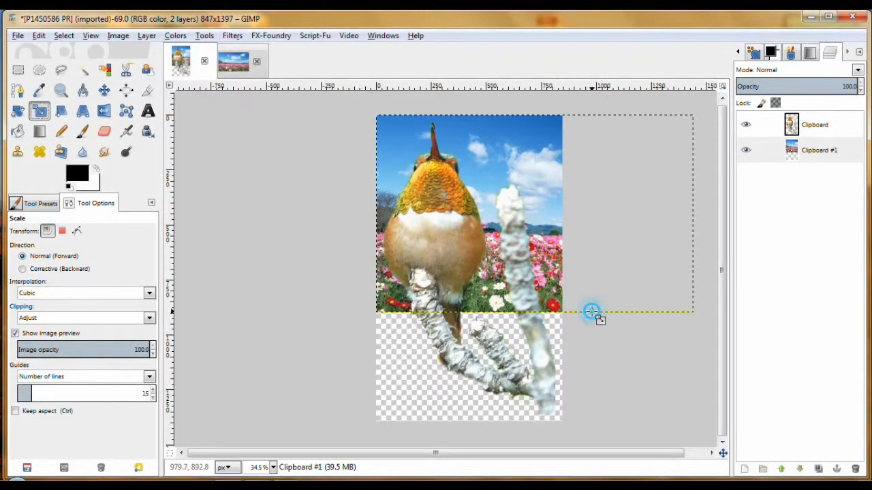
drag(534, 315, 525, 427)
drag(377, 267, 278, 268)
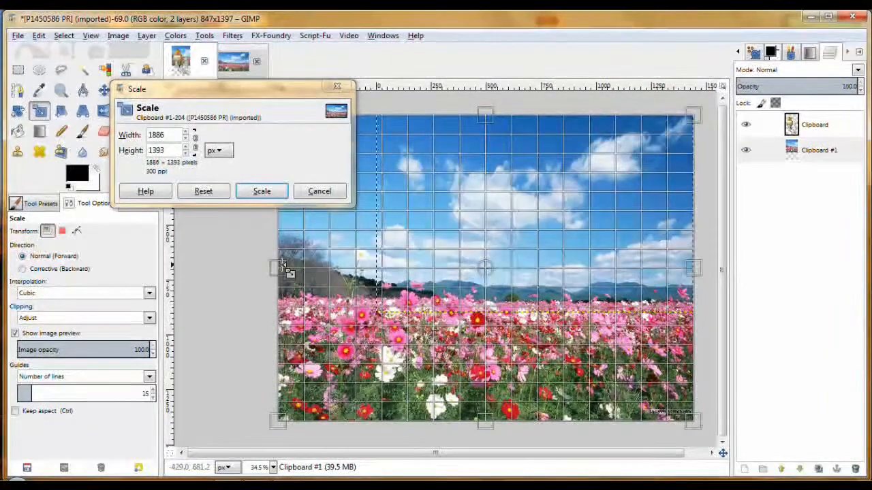
click(262, 191)
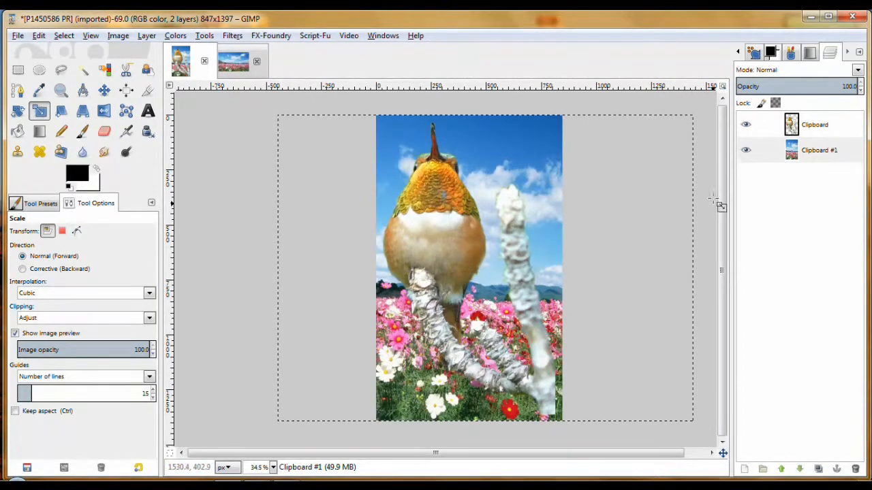
Scale the hummingbird cutout layer down to about 620 × 1003 px, keeping its lower-right corner in place
click(816, 126)
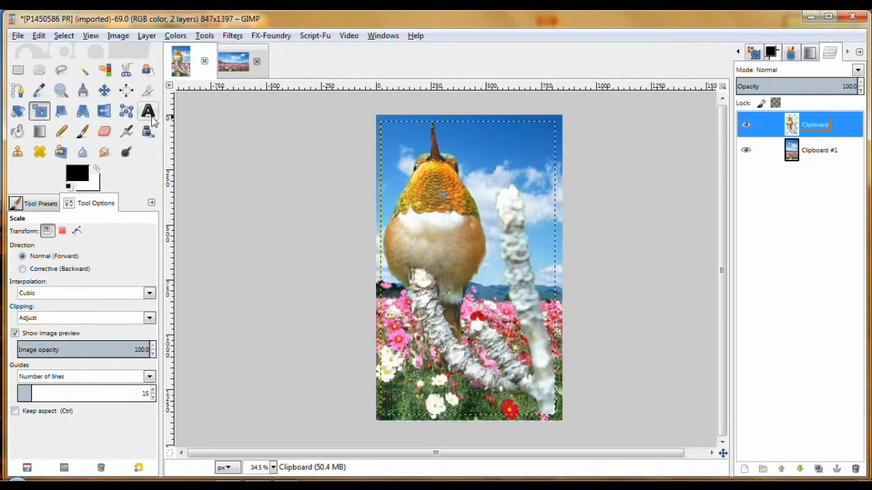
click(40, 112)
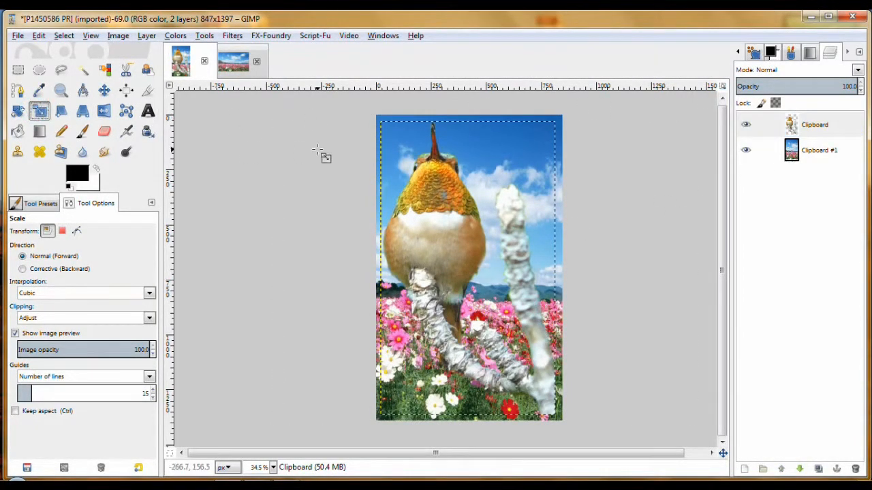
click(394, 157)
drag(397, 160, 421, 202)
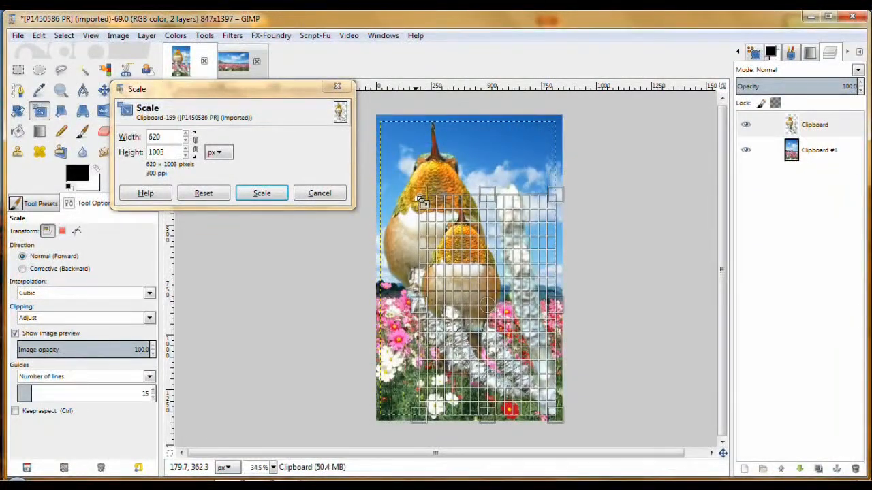
click(270, 193)
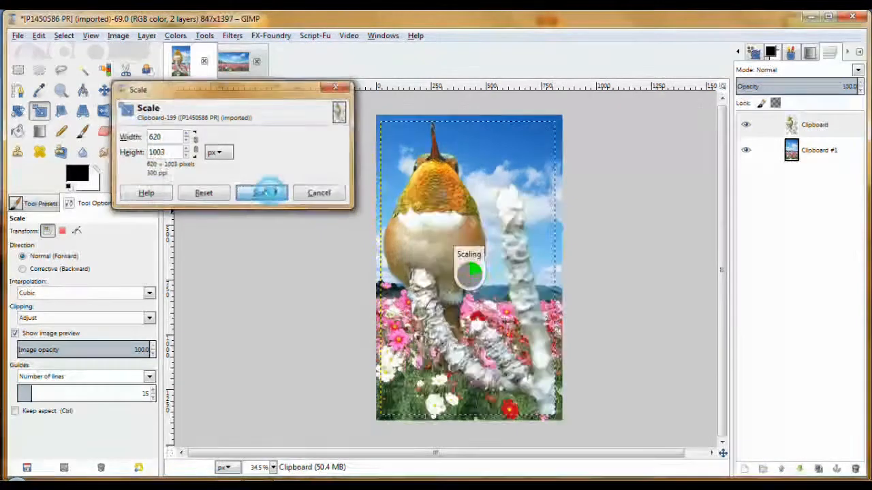